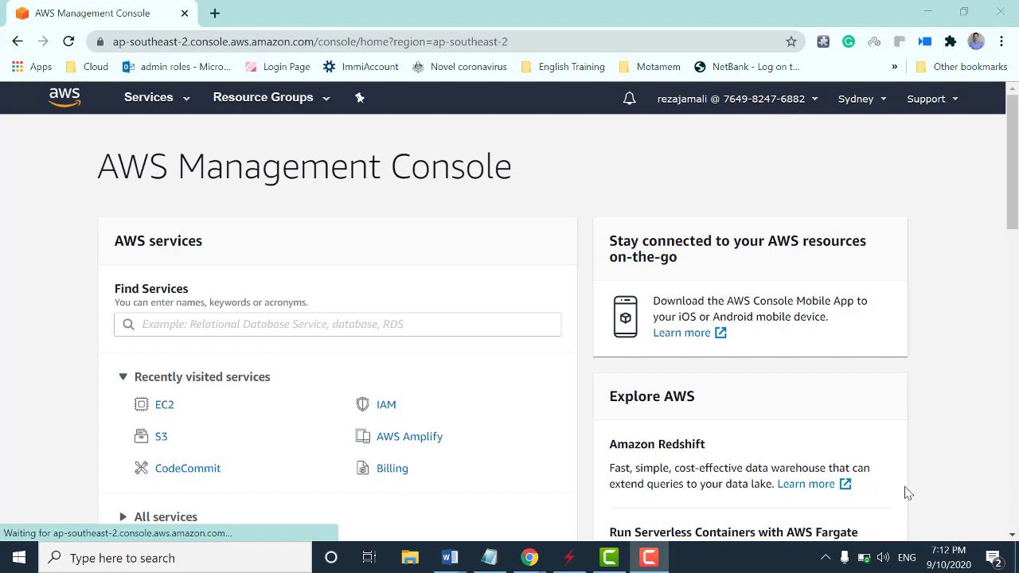
Step: Open the EC2 service and start launching a new instance from its dashboard
click(172, 414)
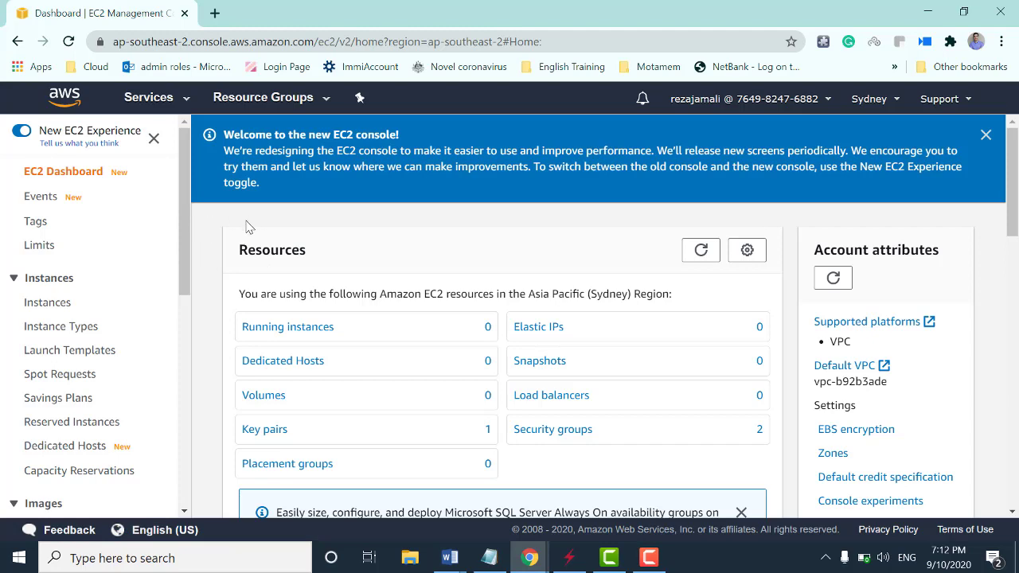
scroll(250, 234, down, 1)
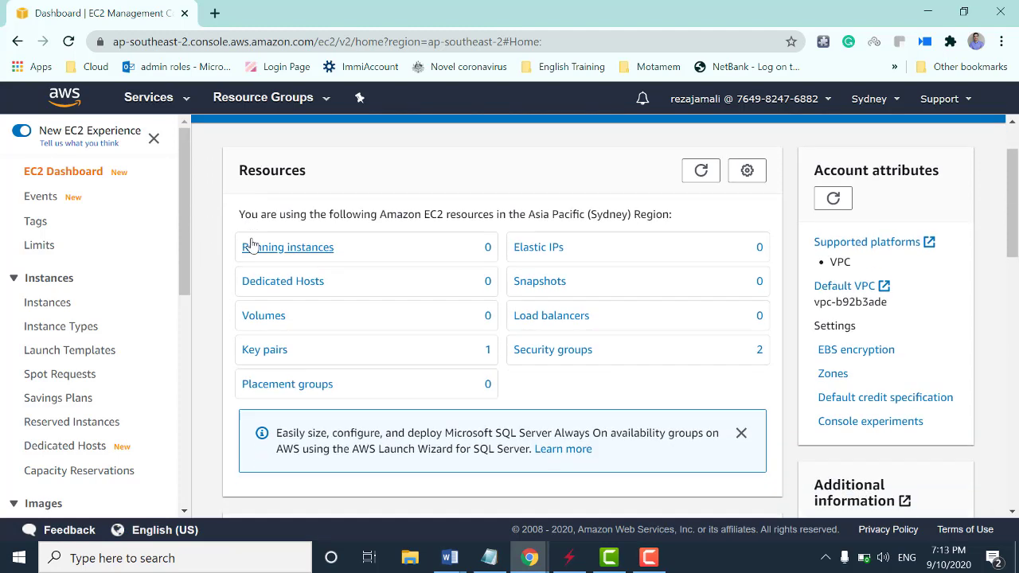
scroll(250, 246, up, 1)
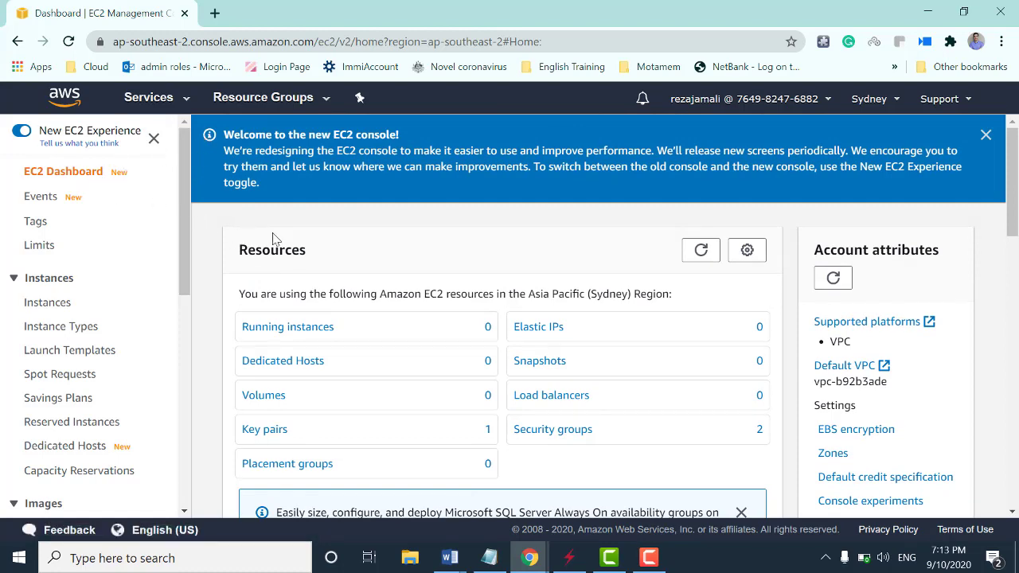
scroll(323, 286, down, 4)
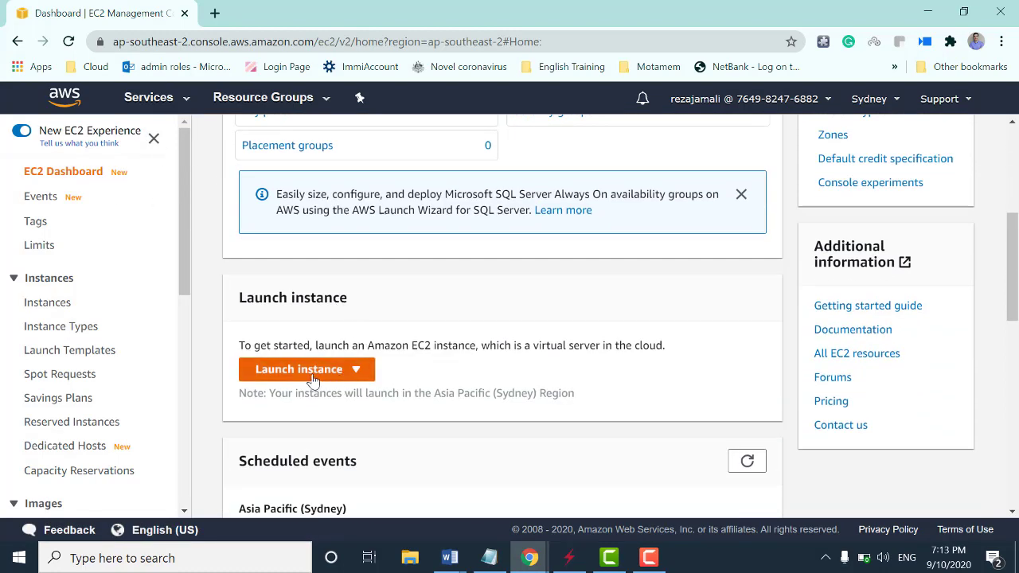
click(314, 379)
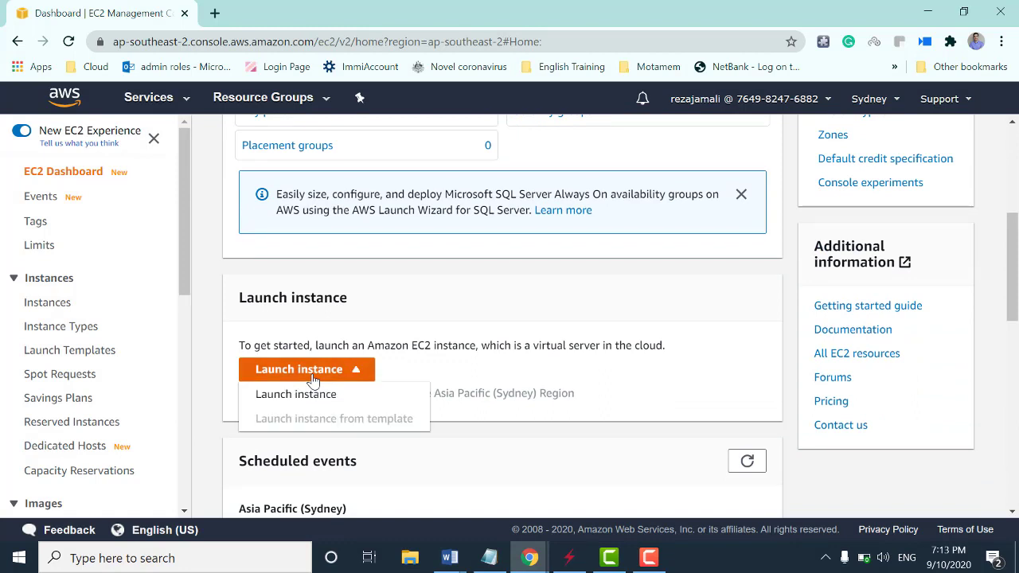
click(325, 402)
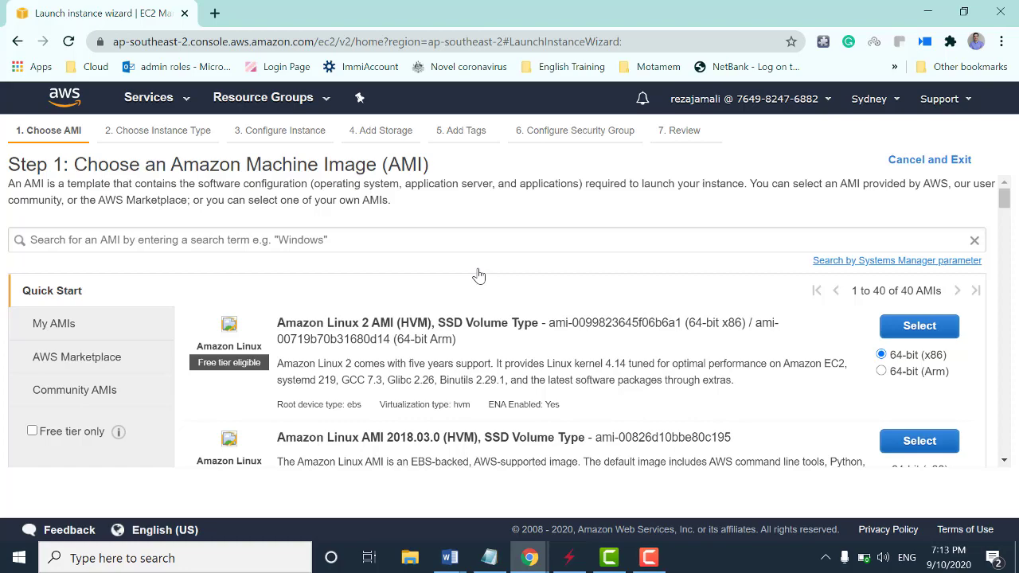
Step: Choose the free-tier-eligible Microsoft Windows Server 2019 Base image as the instance's AMI
scroll(479, 275, down, 3)
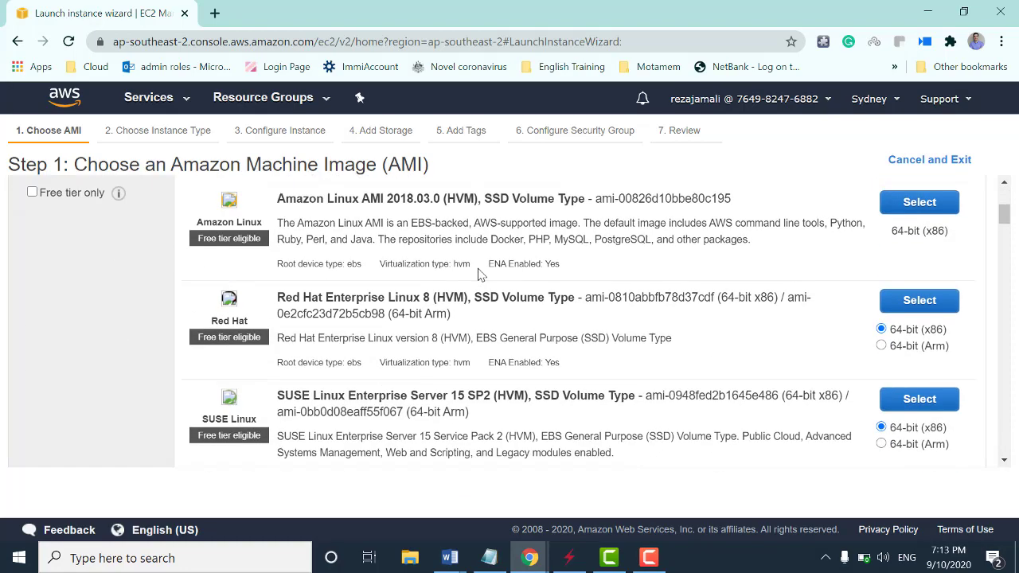
scroll(478, 274, down, 5)
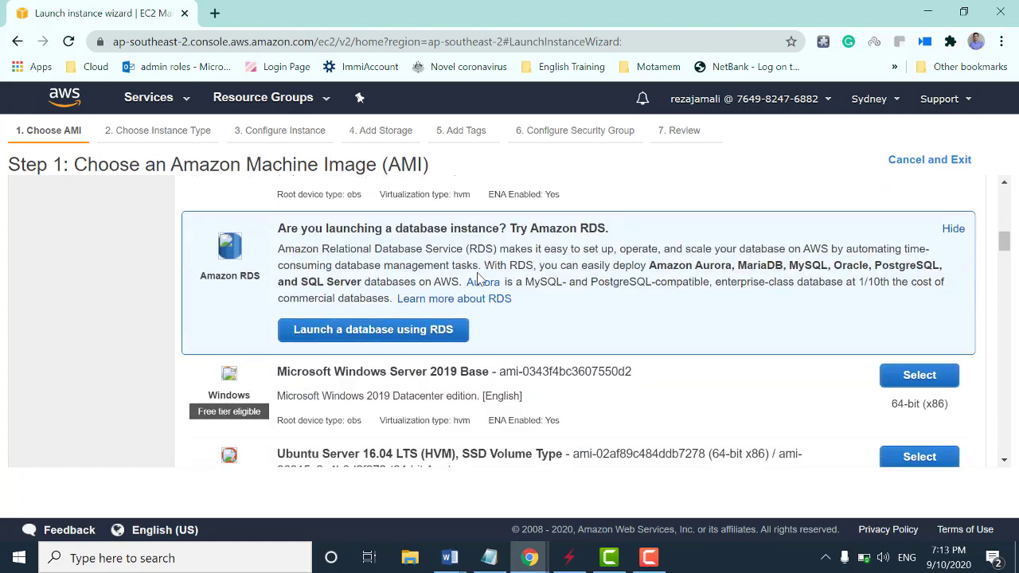
scroll(479, 276, down, 2)
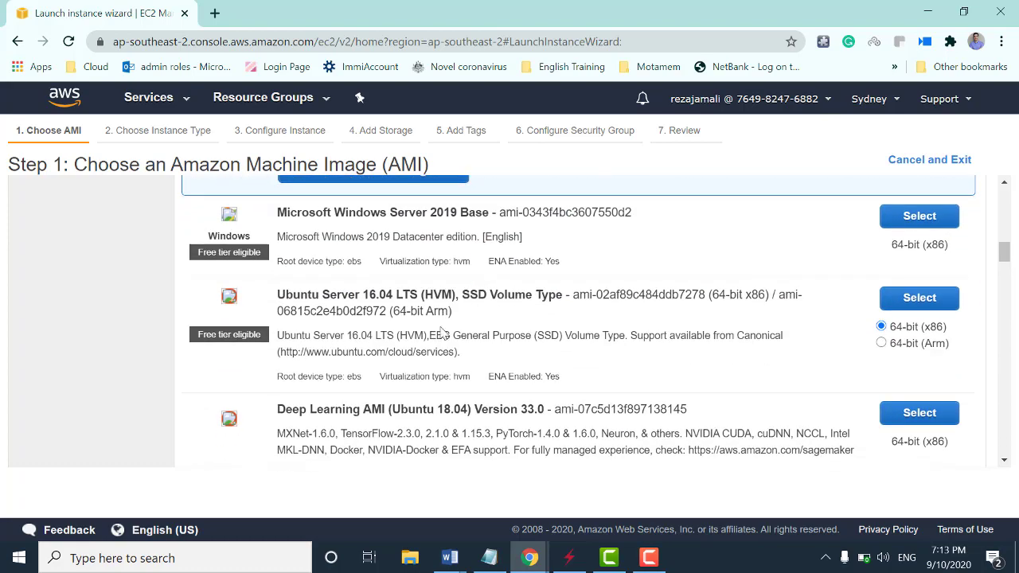
scroll(309, 326, up, 2)
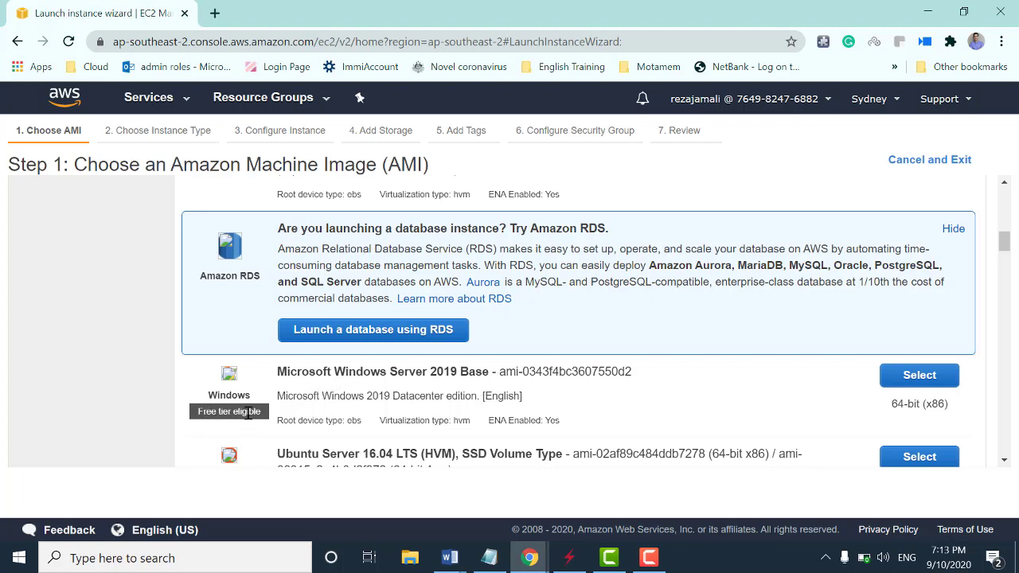
click(919, 382)
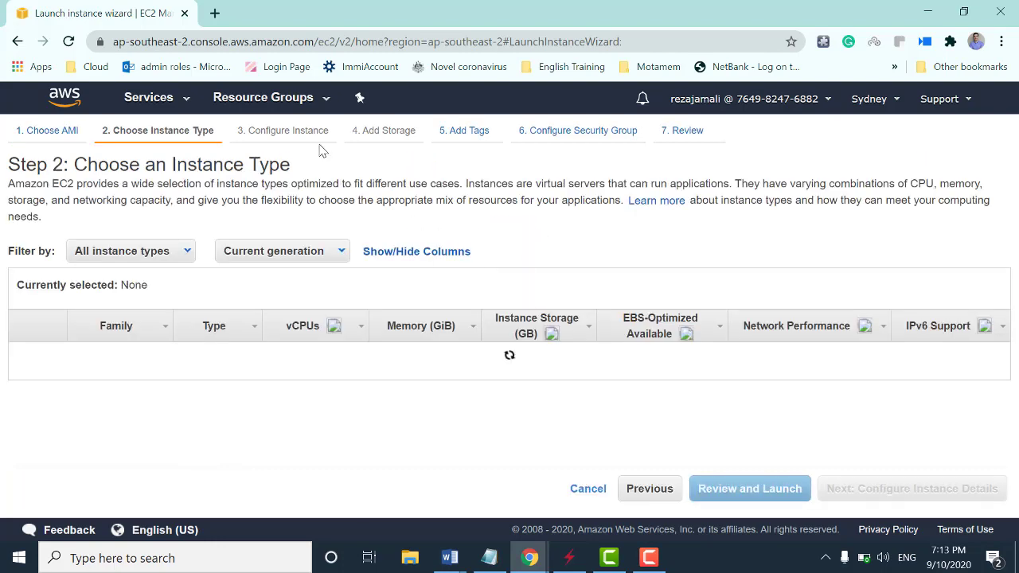
Step: Review the available instance types, keep t2.micro selected, and continue to the instance details
scroll(326, 230, down, 2)
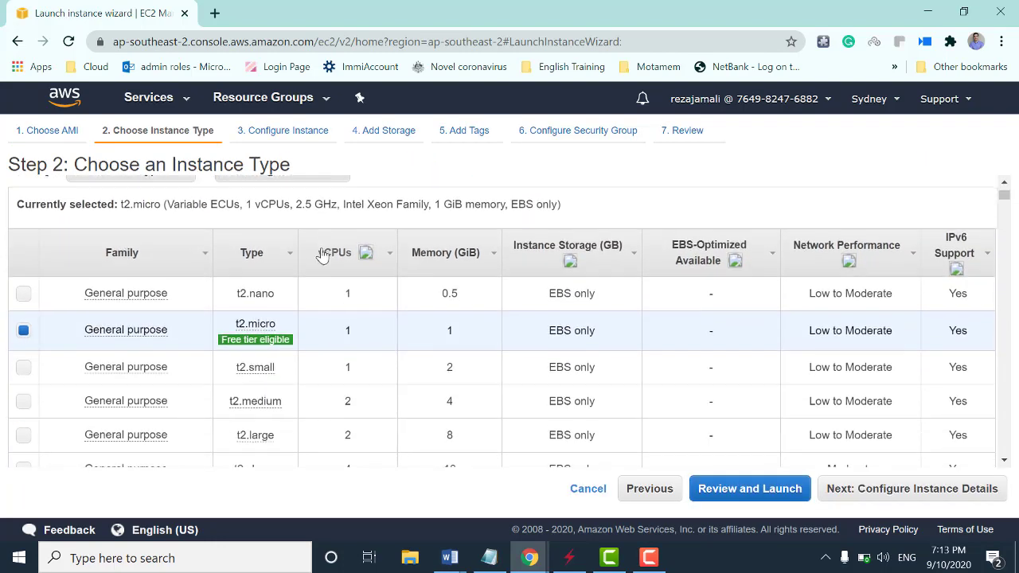
mouse_move(245, 254)
scroll(245, 255, up, 1)
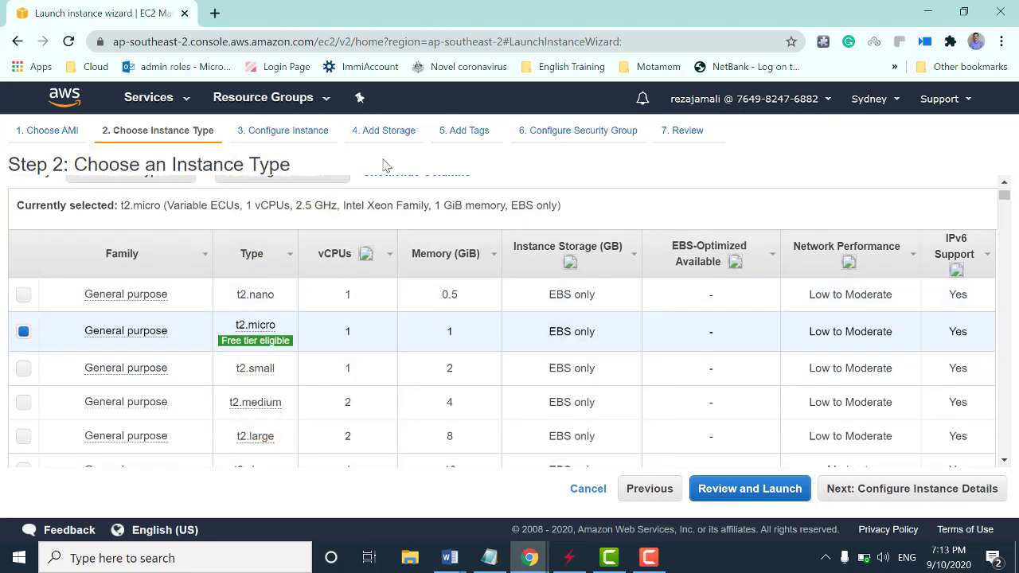
mouse_move(256, 341)
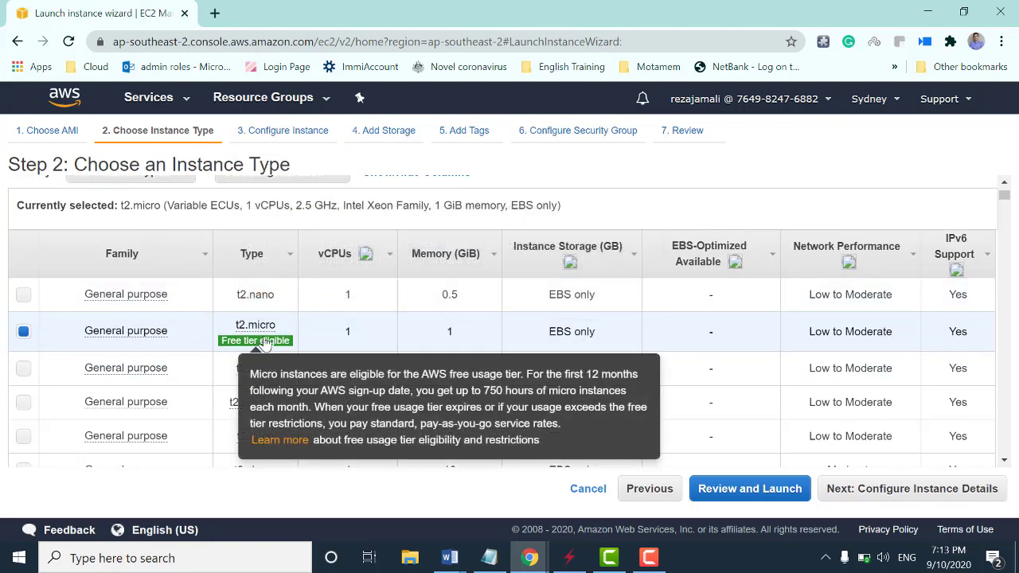
scroll(368, 344, down, 1)
scroll(368, 344, down, 1)
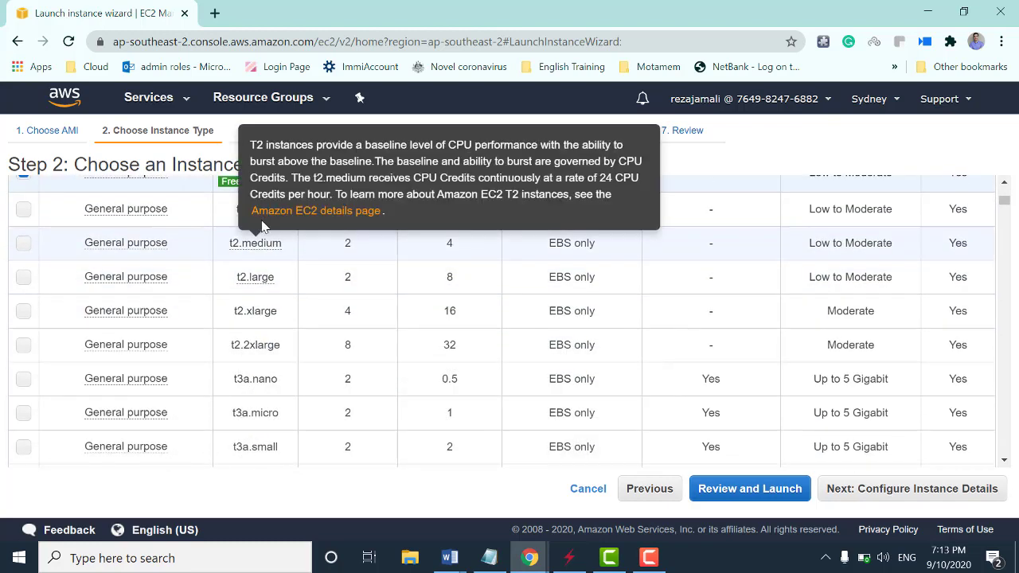
scroll(603, 293, up, 3)
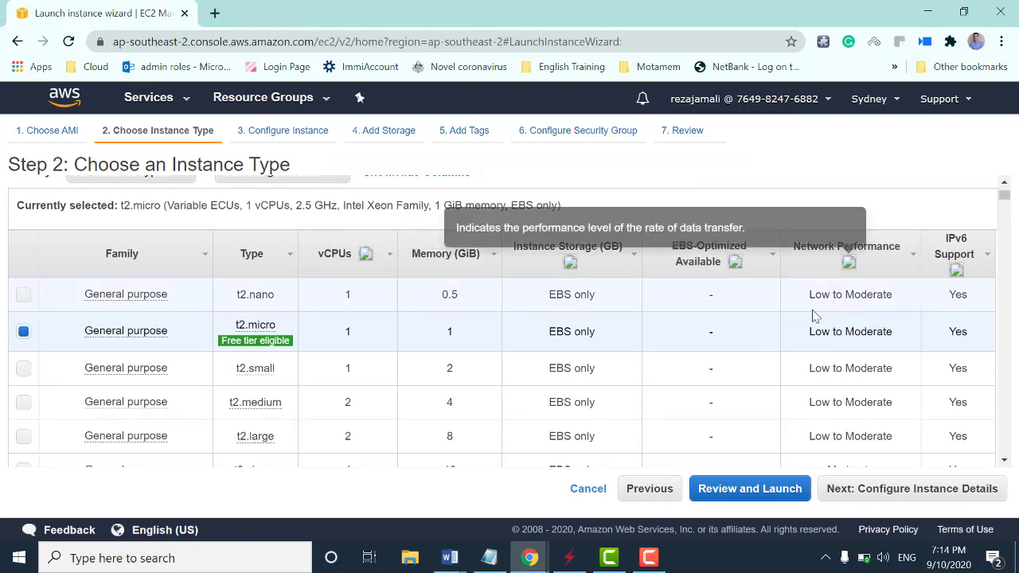
scroll(814, 316, down, 1)
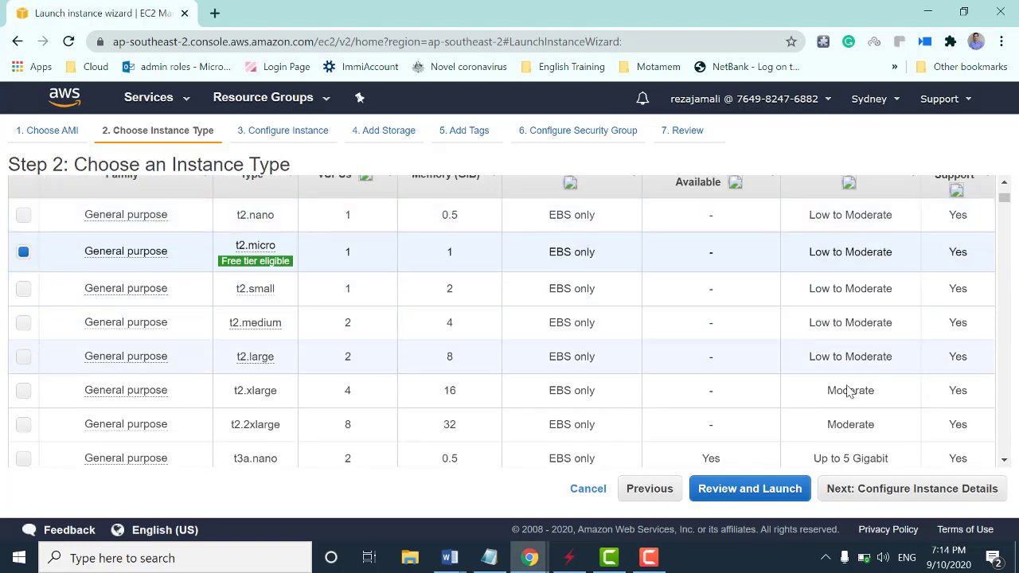
scroll(197, 324, up, 1)
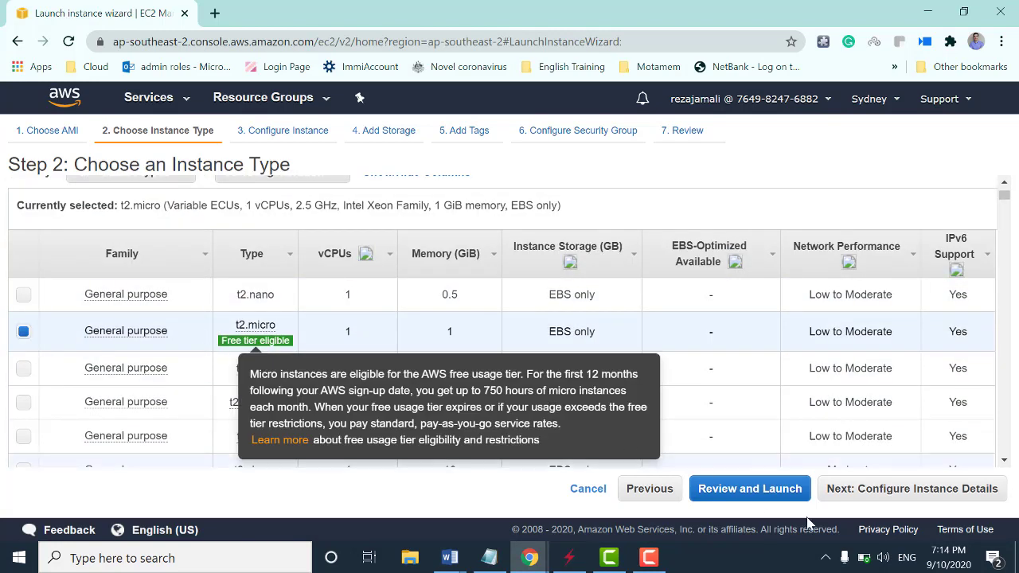
click(885, 491)
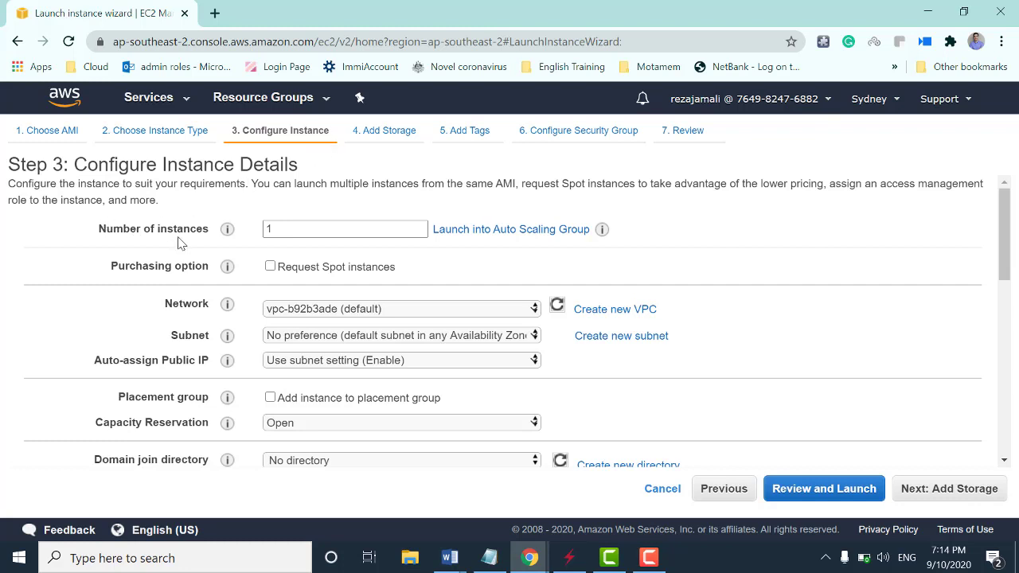
Step: Keep the number of instances at 1 and set Auto-assign Public IP to Enable
double_click(323, 231)
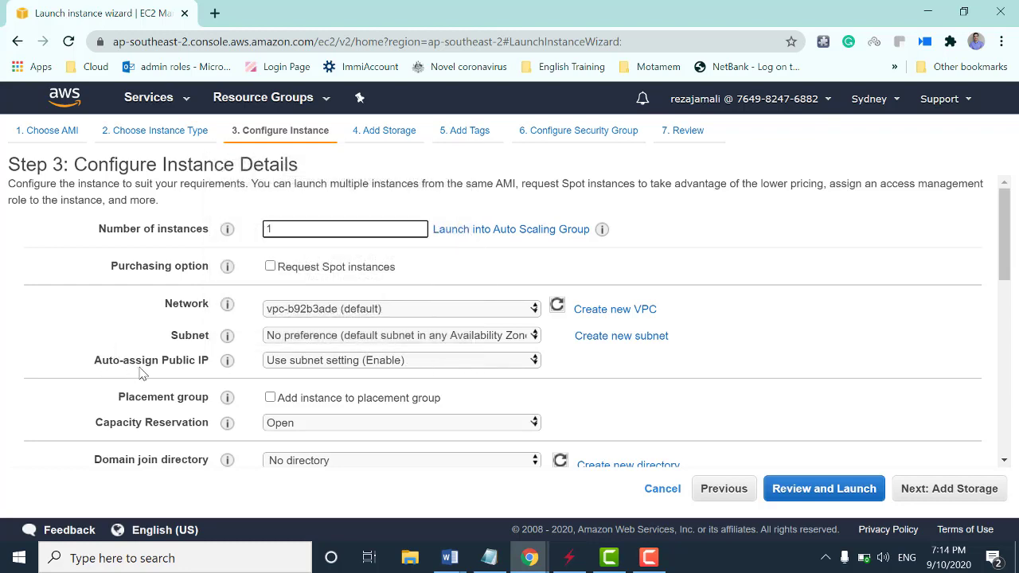
click(336, 359)
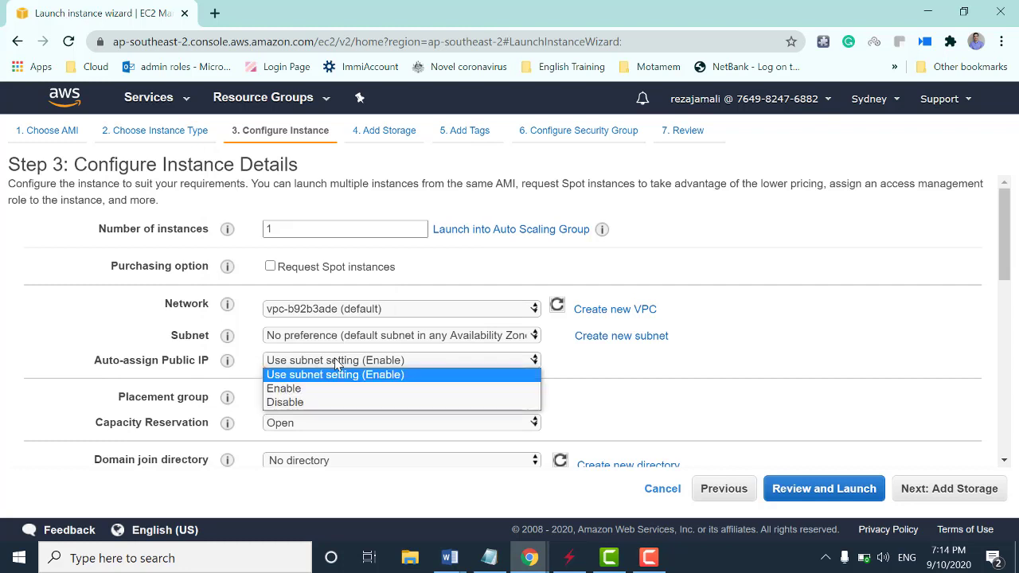
click(332, 390)
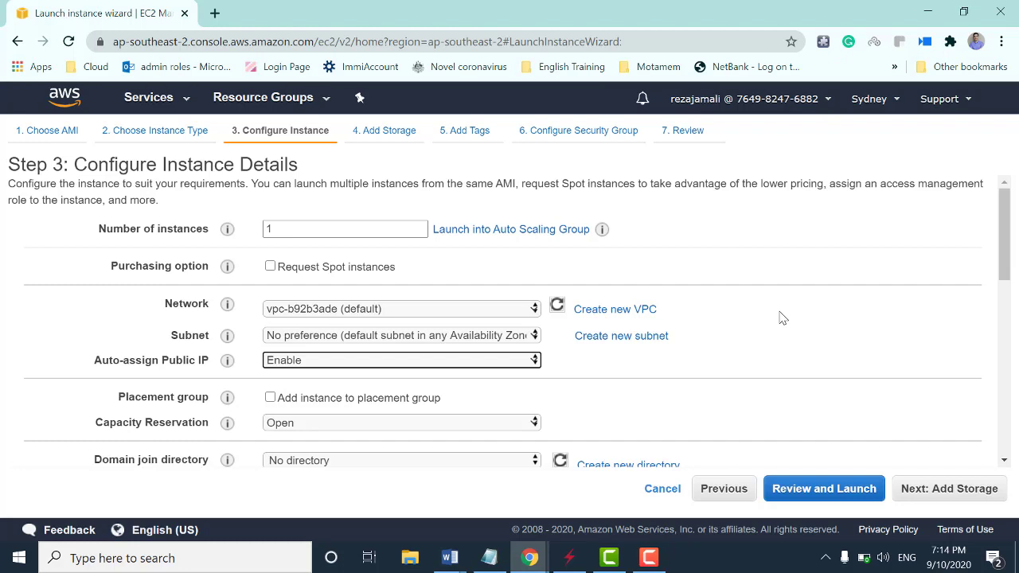
Step: Review the remaining instance details, leave them at their defaults, and continue to the storage settings
scroll(783, 319, down, 1)
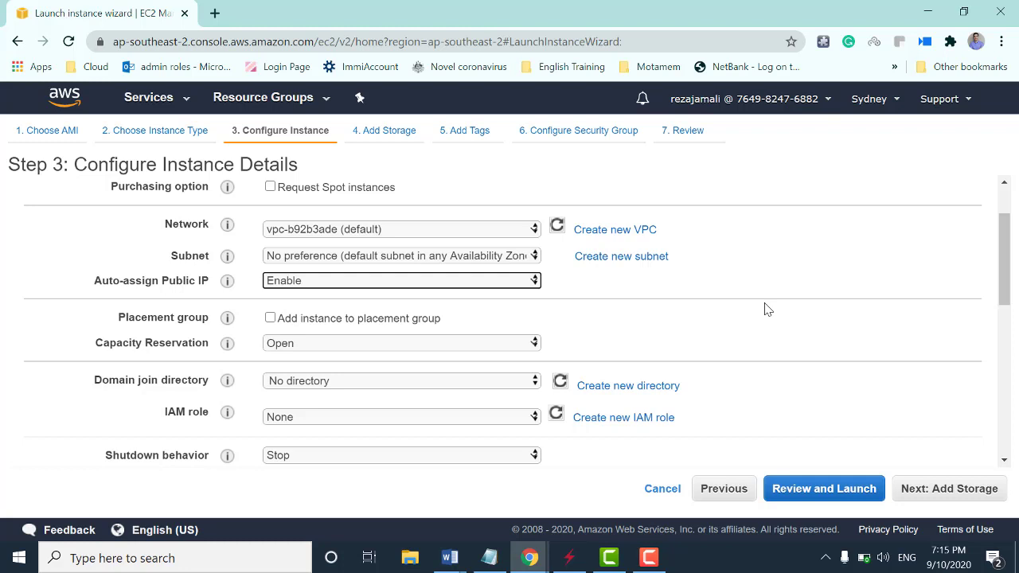
scroll(755, 294, down, 2)
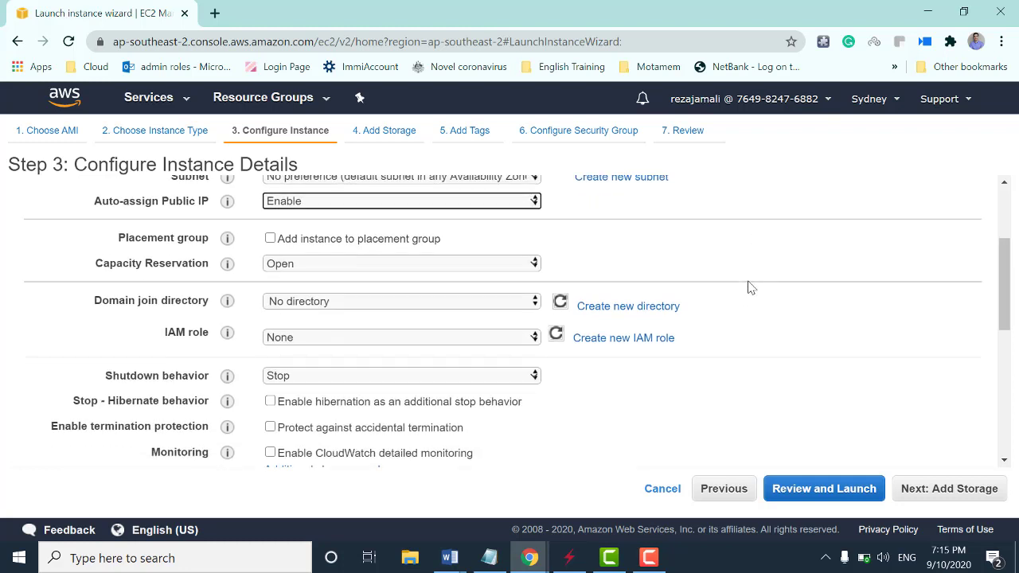
scroll(734, 307, down, 1)
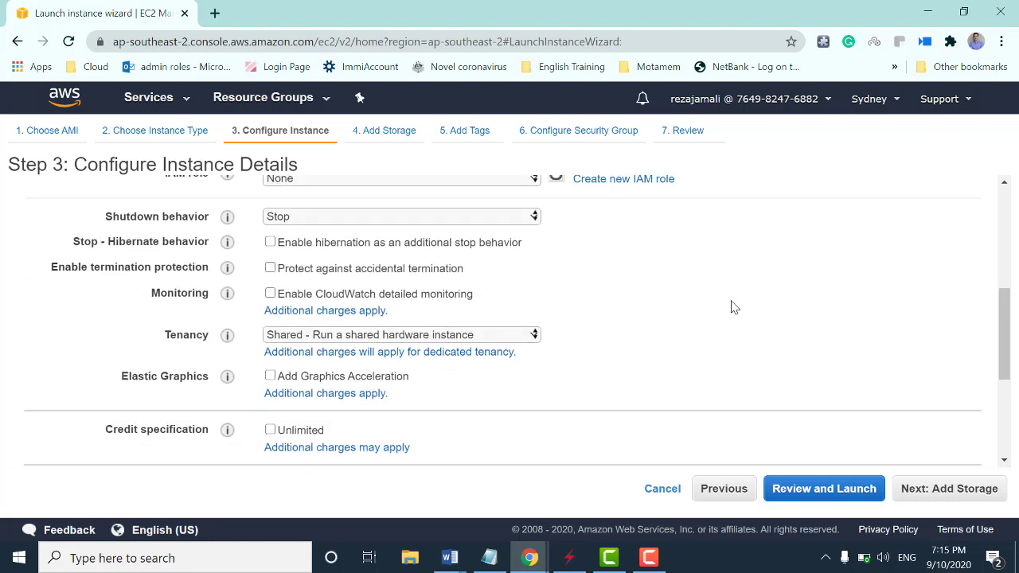
scroll(735, 307, down, 3)
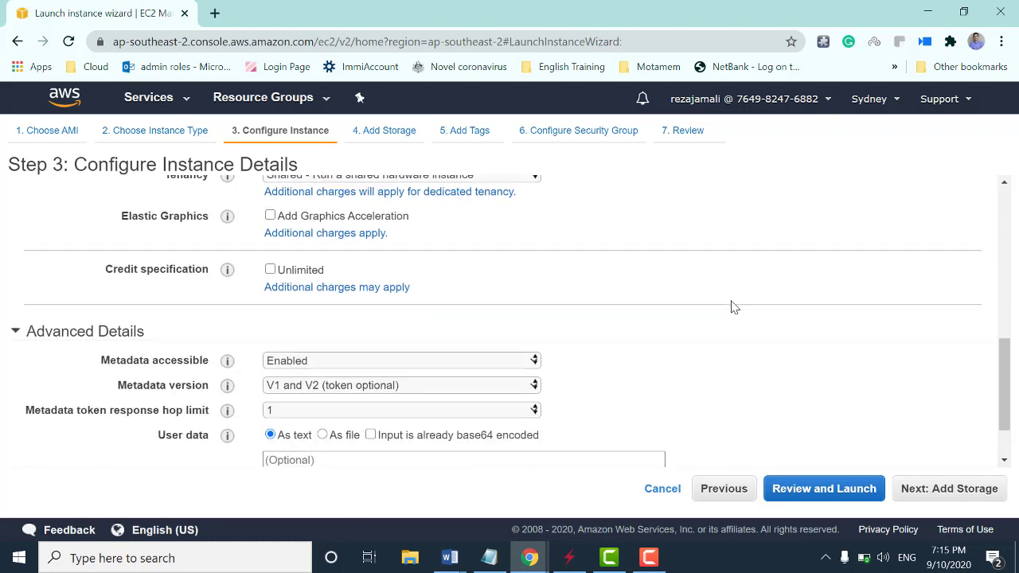
scroll(734, 308, up, 6)
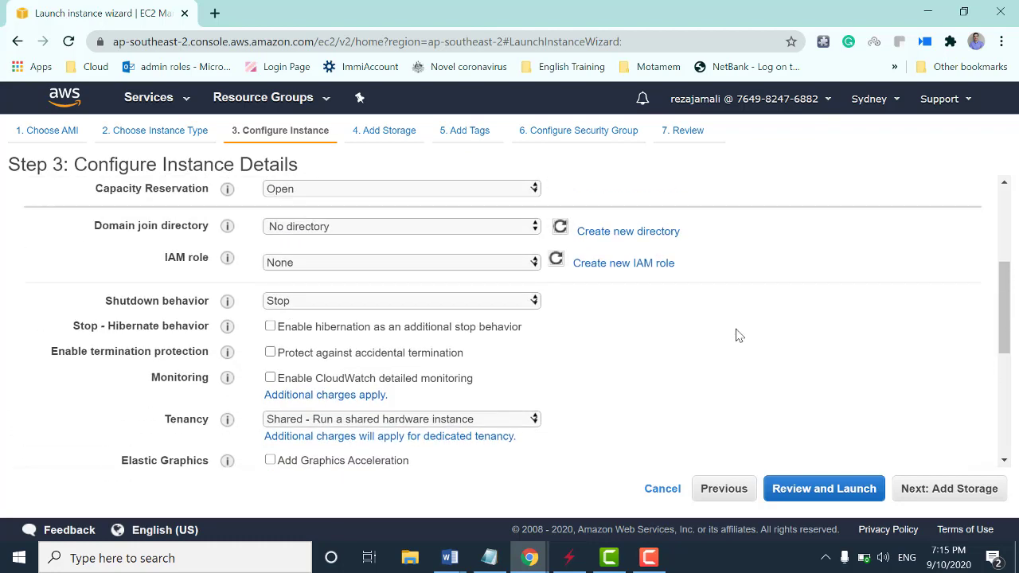
scroll(541, 304, down, 5)
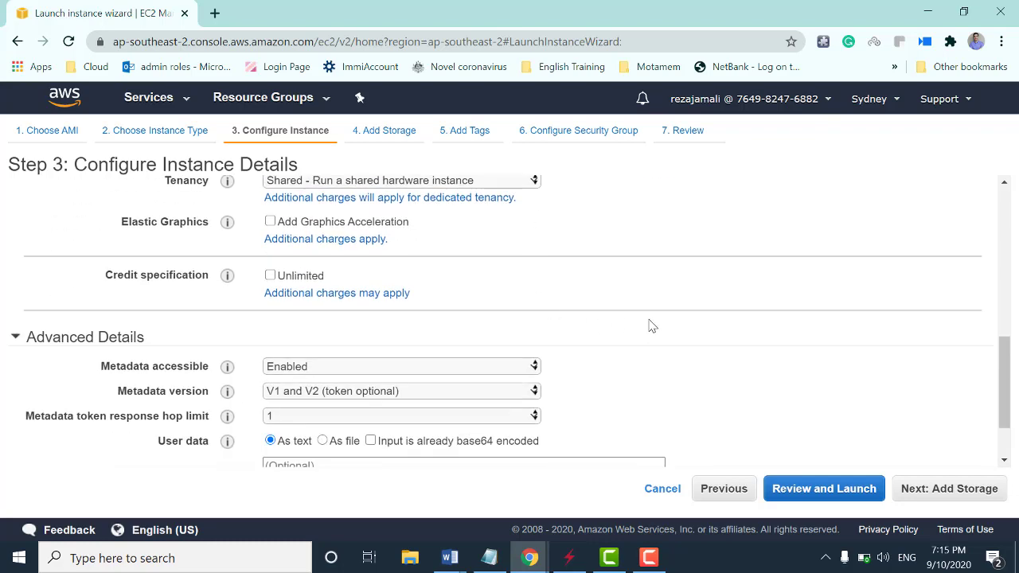
scroll(669, 326, down, 1)
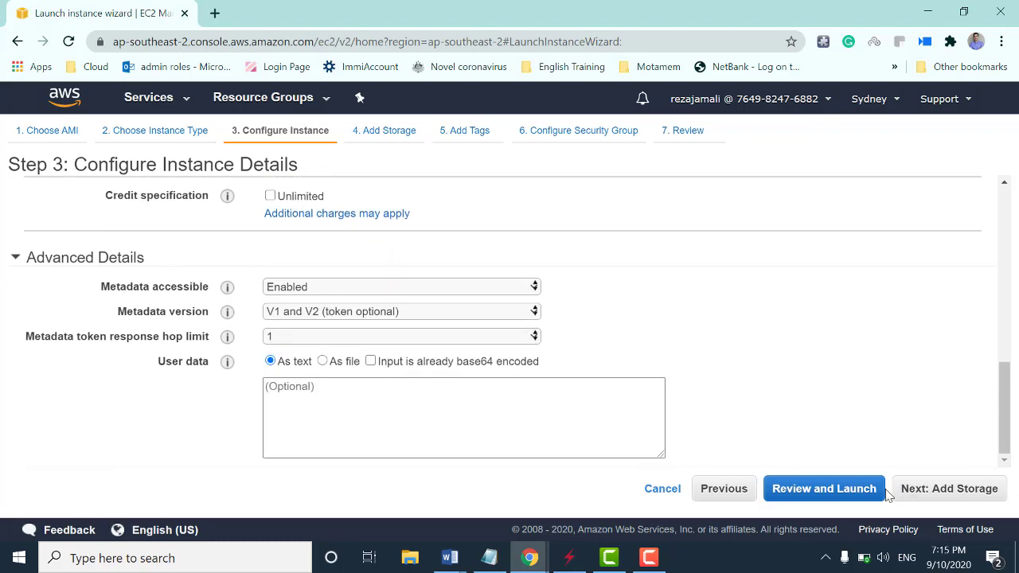
click(922, 495)
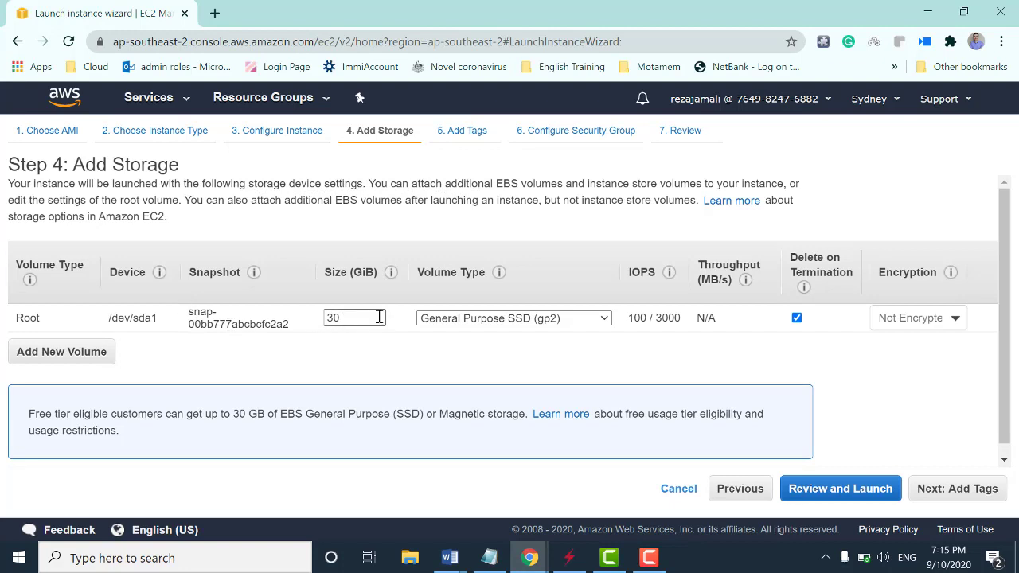
Step: Keep the root volume at 30 GiB with General Purpose SSD (gp2) and continue to the tags
drag(380, 316, 273, 314)
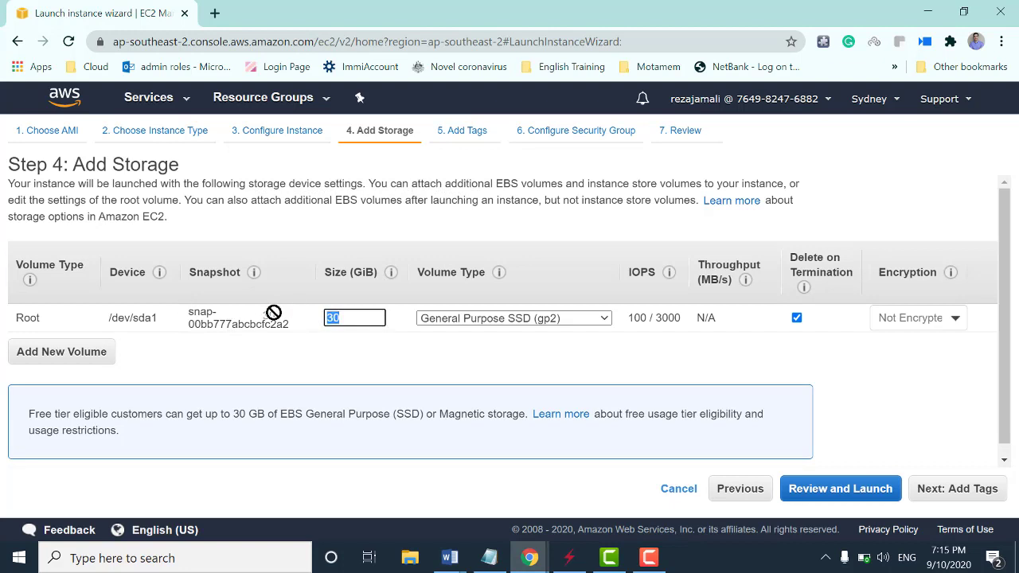
click(532, 322)
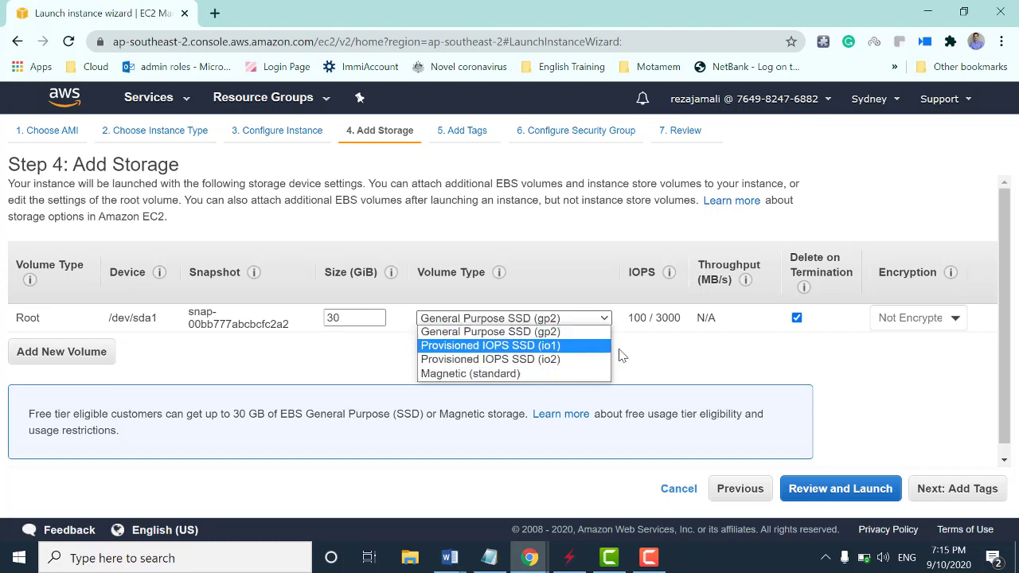
click(646, 352)
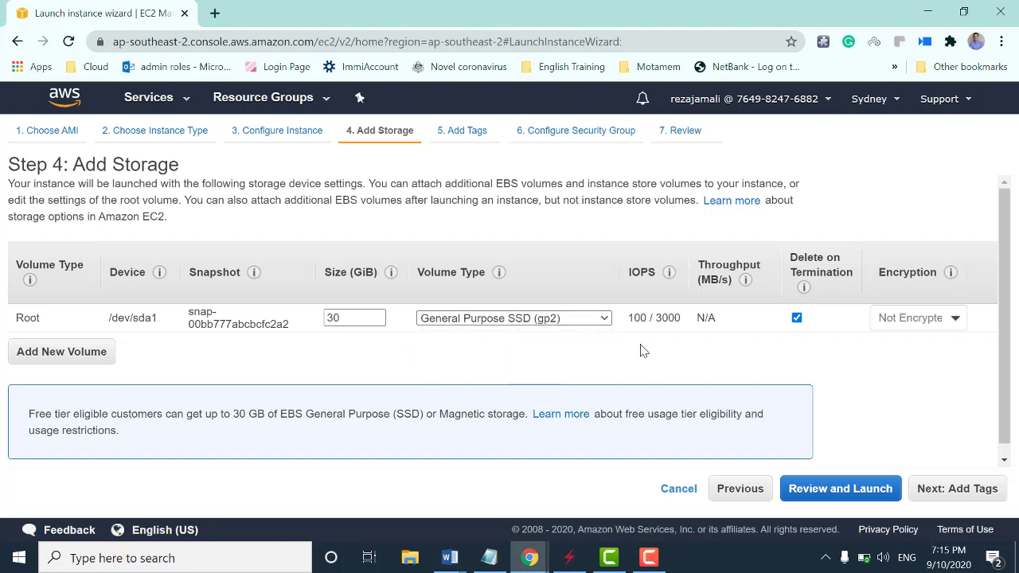
double_click(353, 318)
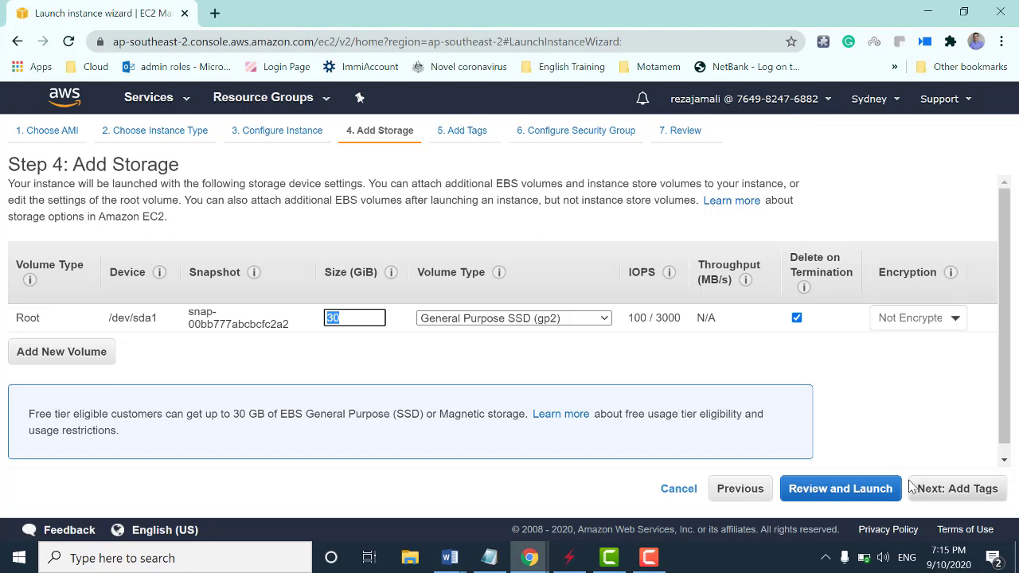
click(956, 489)
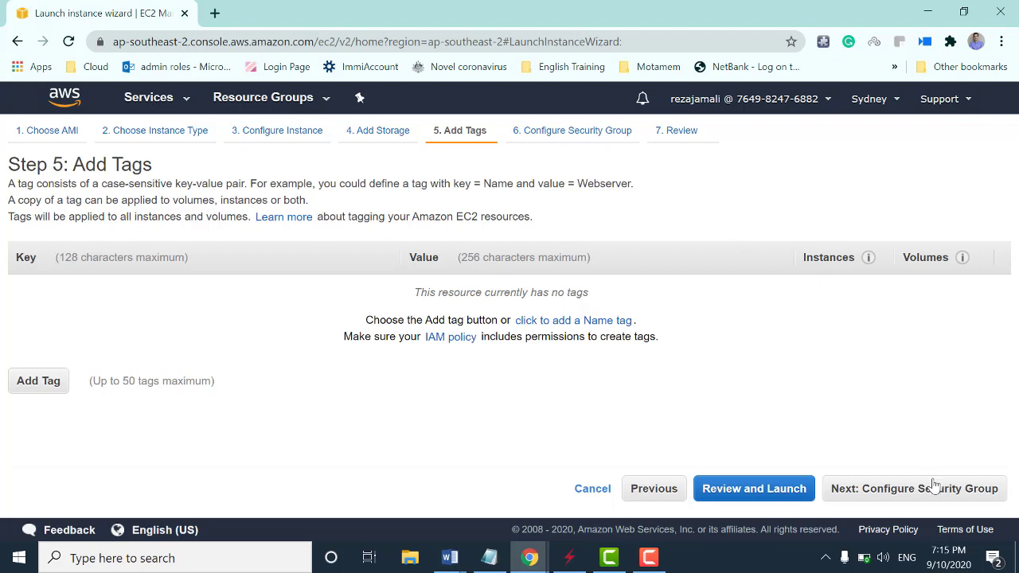
Step: Continue without tags, set the RDP rule's source to Anywhere in the new security group, and proceed to the launch review
click(907, 492)
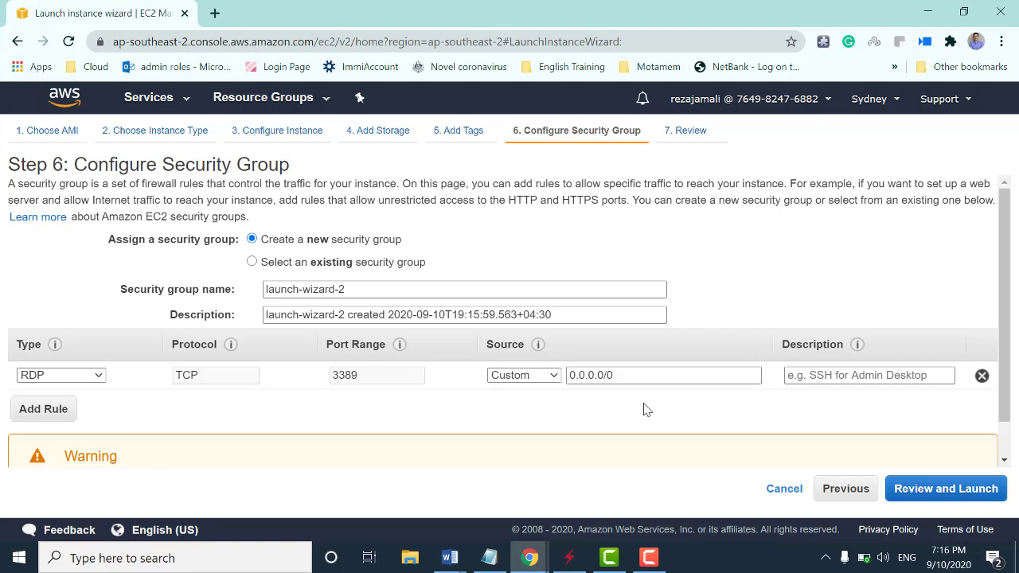
click(547, 378)
click(524, 403)
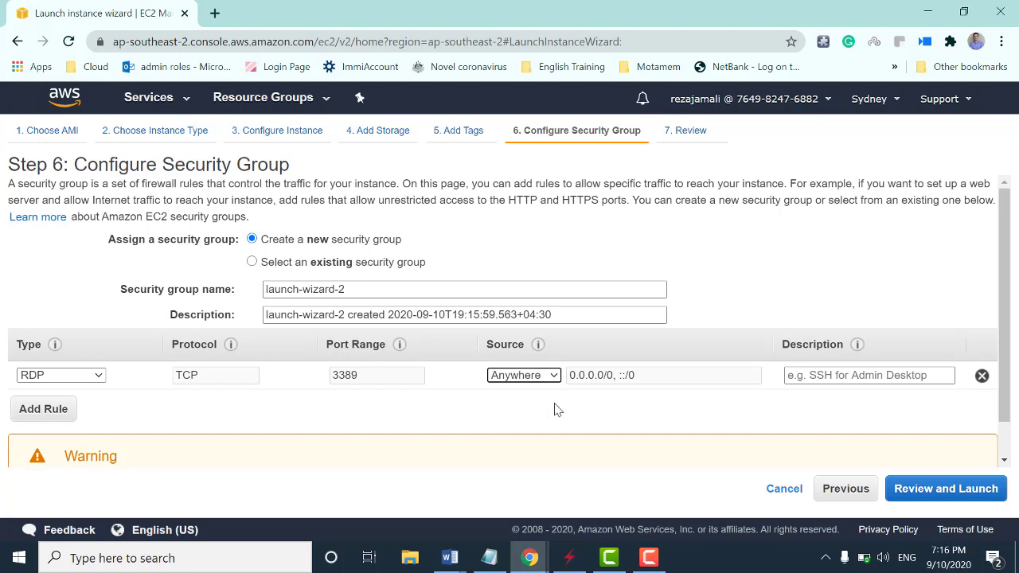
drag(645, 379, 567, 380)
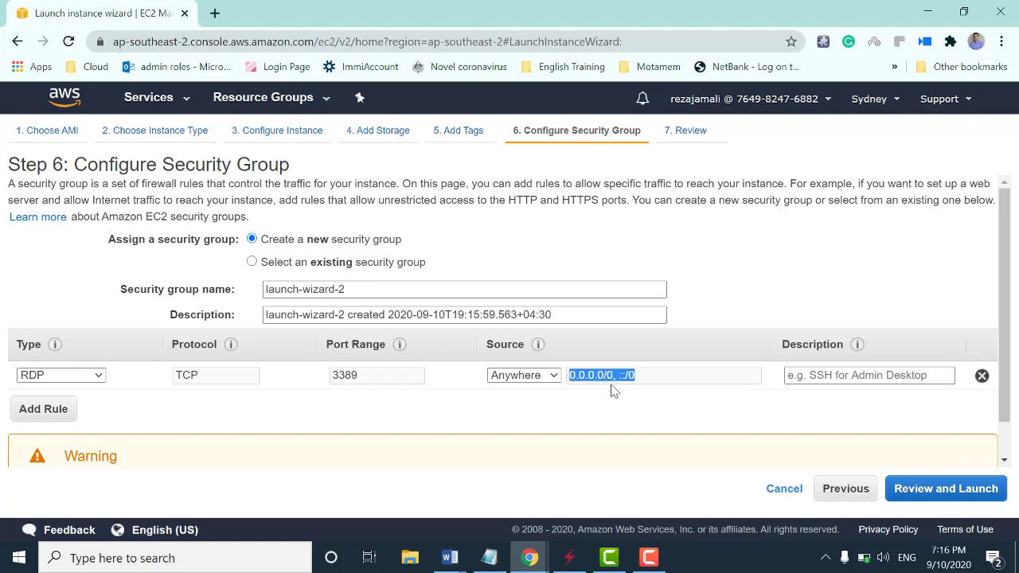
click(609, 396)
scroll(857, 435, down, 1)
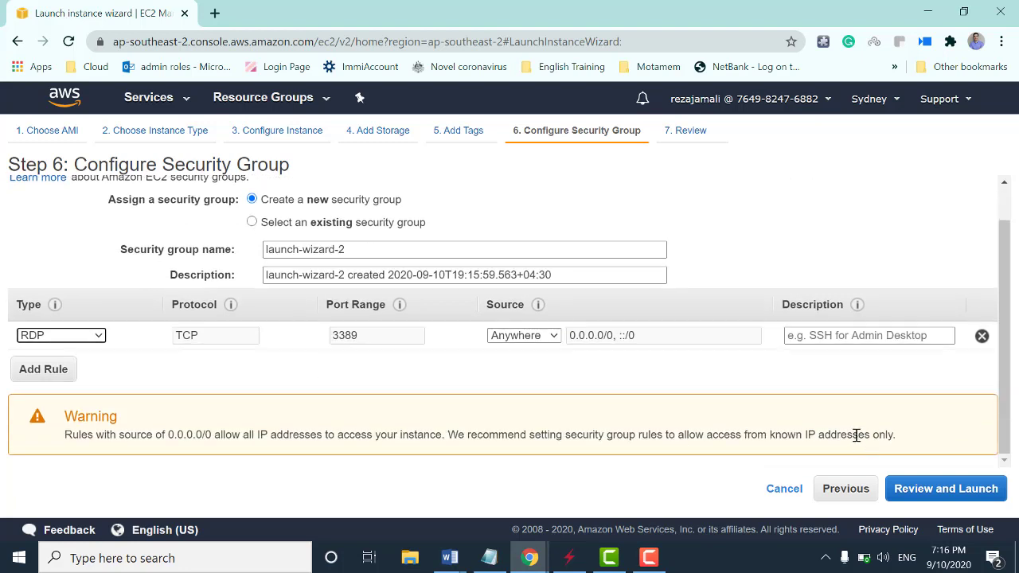
click(924, 499)
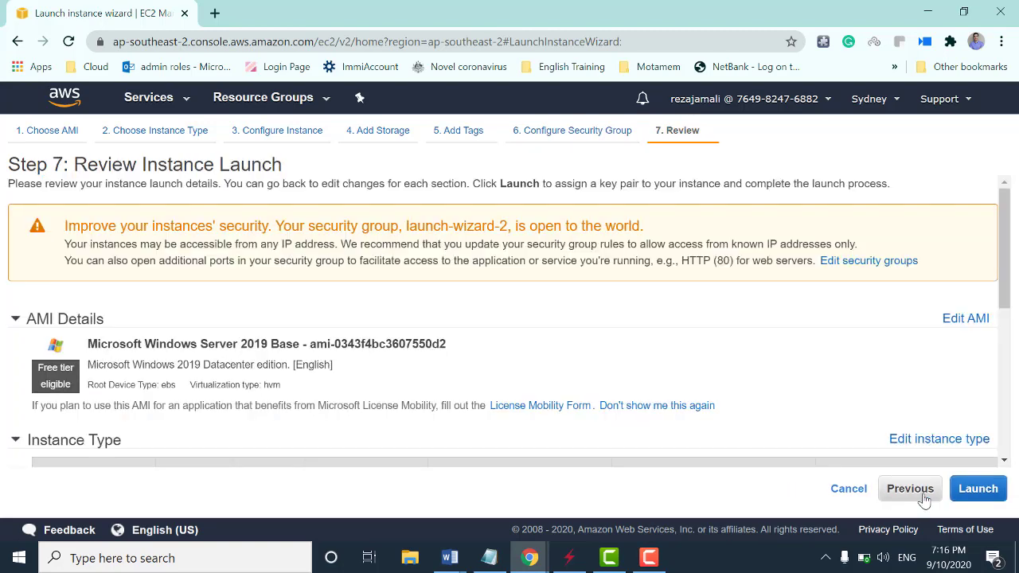
Step: Review the AMI details, instance type, security group rules and expanded storage settings on the launch summary
scroll(573, 406, down, 1)
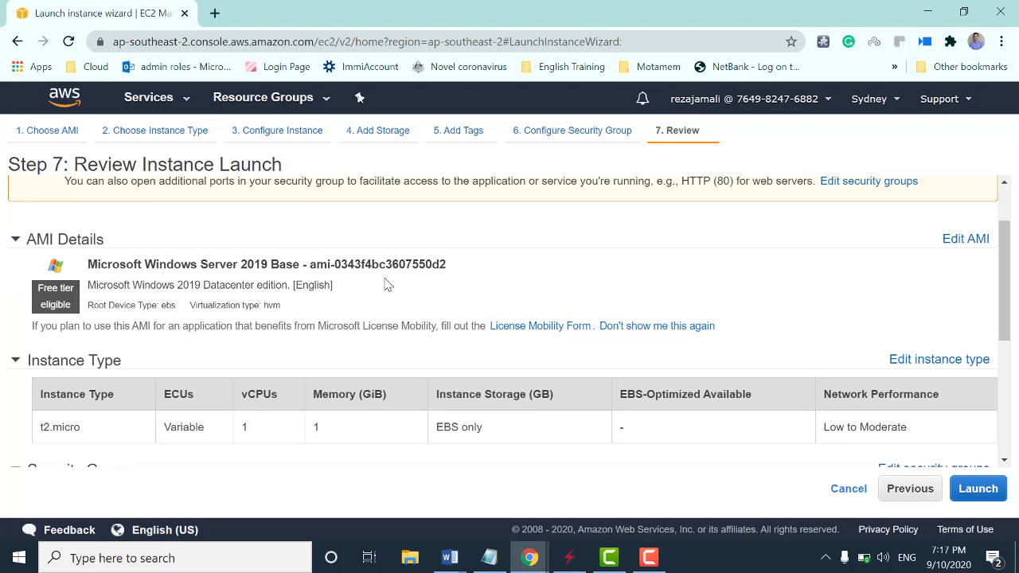
scroll(340, 312, down, 1)
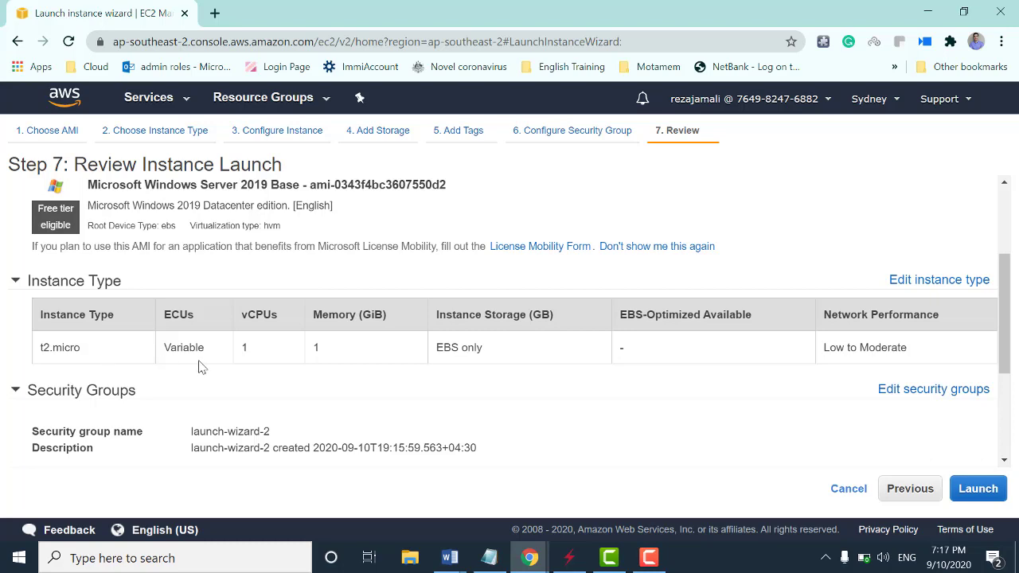
scroll(685, 329, down, 1)
scroll(683, 331, down, 1)
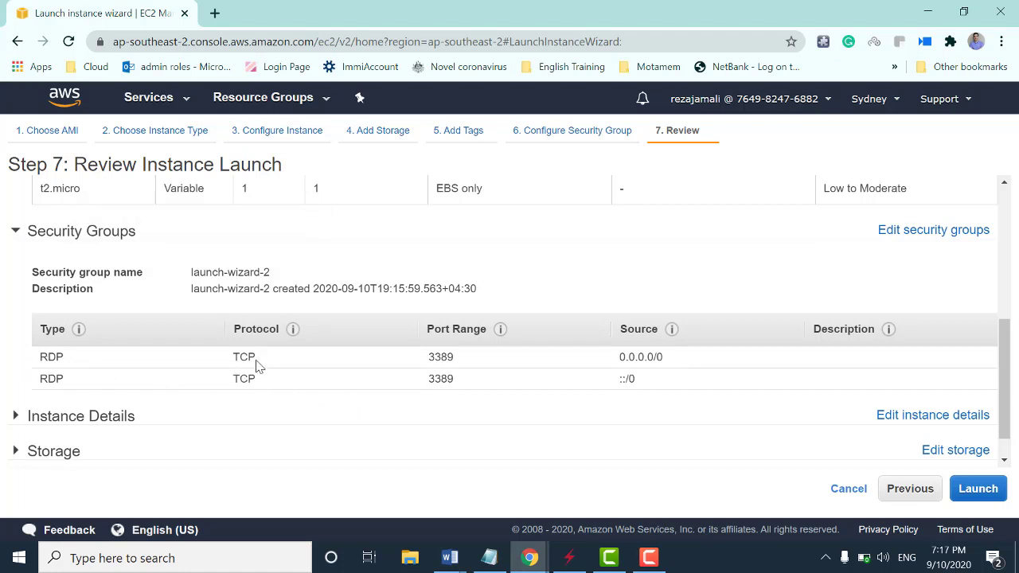
double_click(650, 358)
click(664, 361)
scroll(661, 358, down, 1)
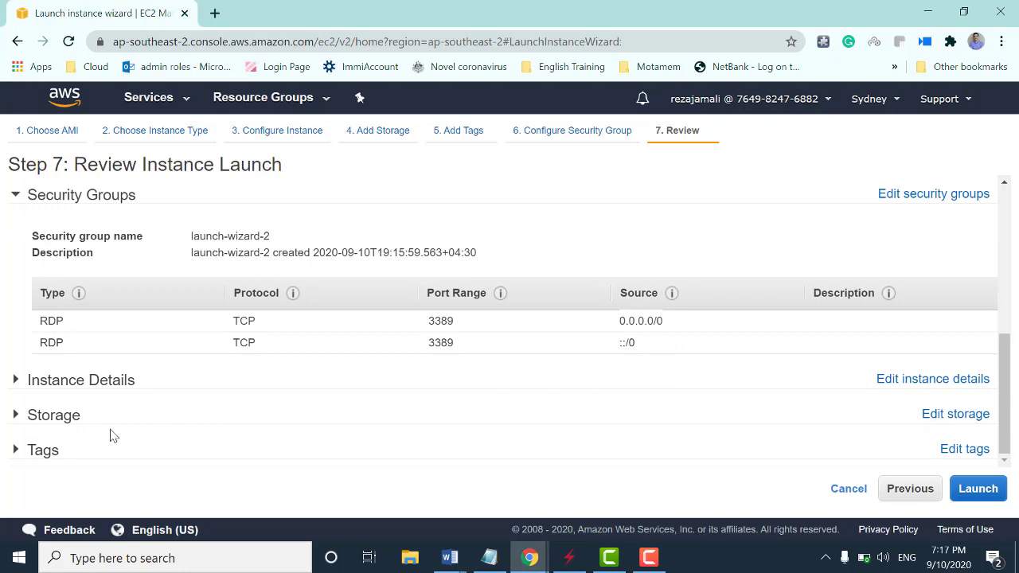
click(55, 415)
scroll(220, 411, down, 1)
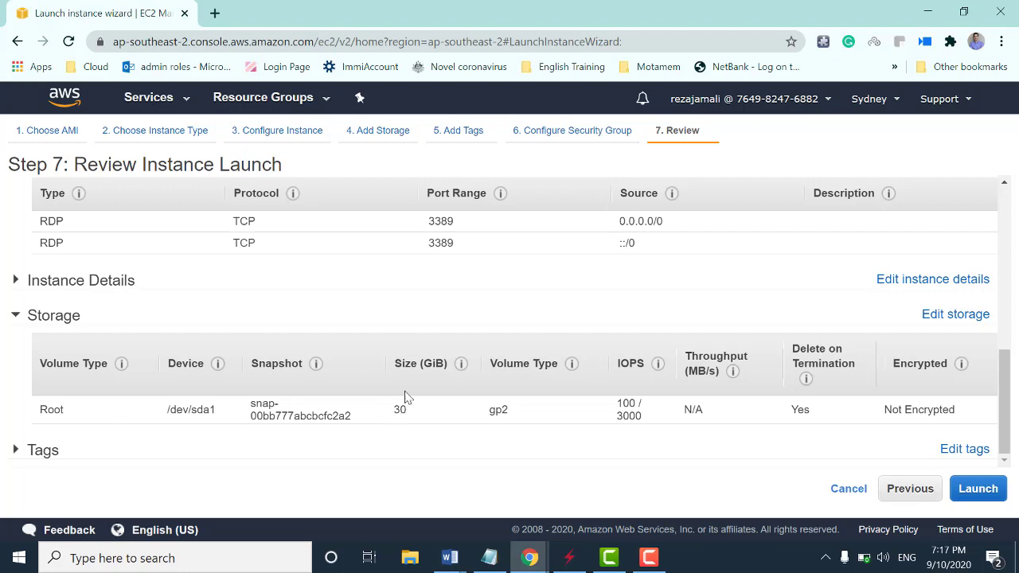
Step: Start the launch, choose to create a new key pair named MyEc24Youtube, and download its private key file
click(981, 489)
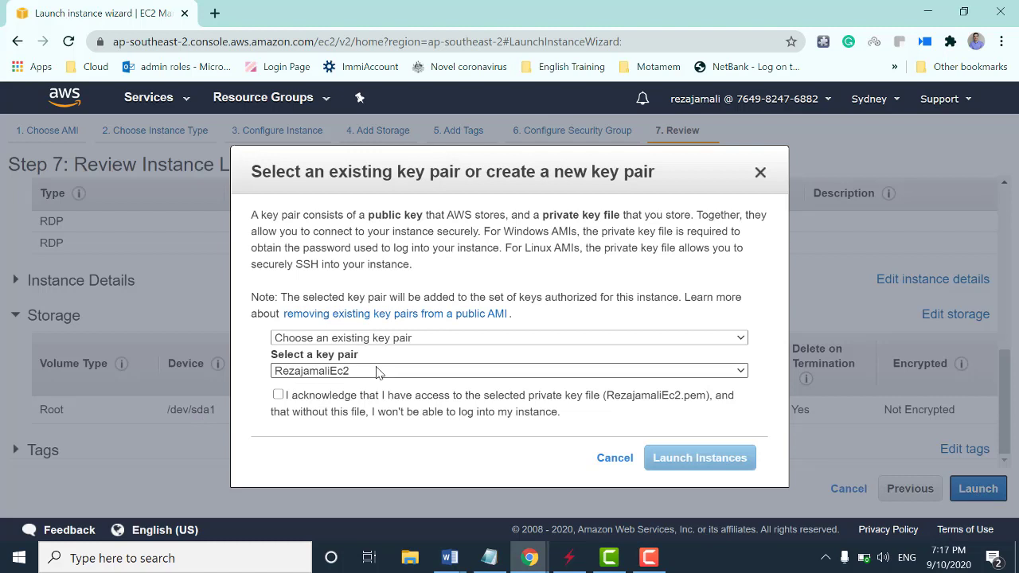
click(378, 371)
click(375, 343)
click(375, 340)
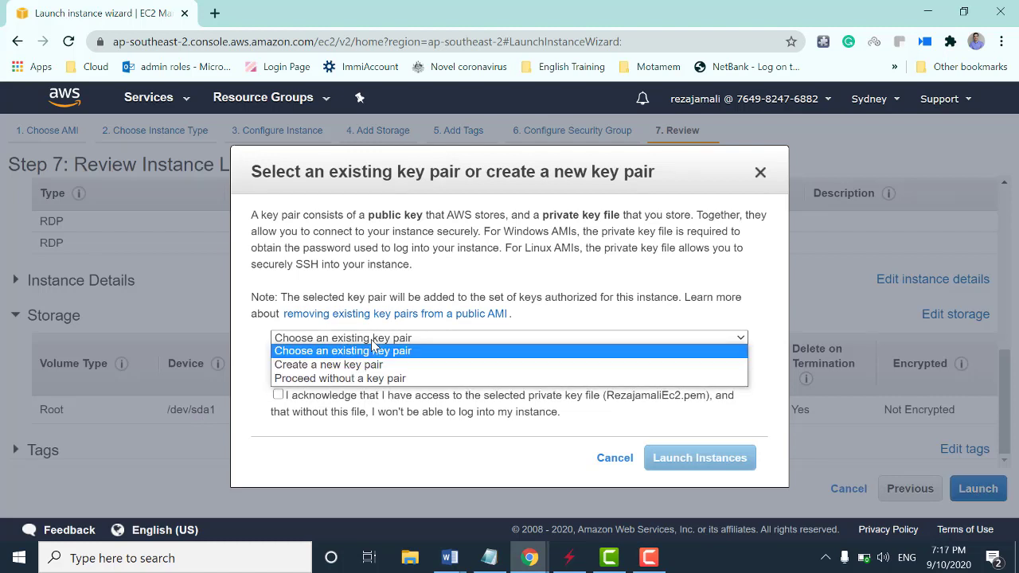
click(373, 362)
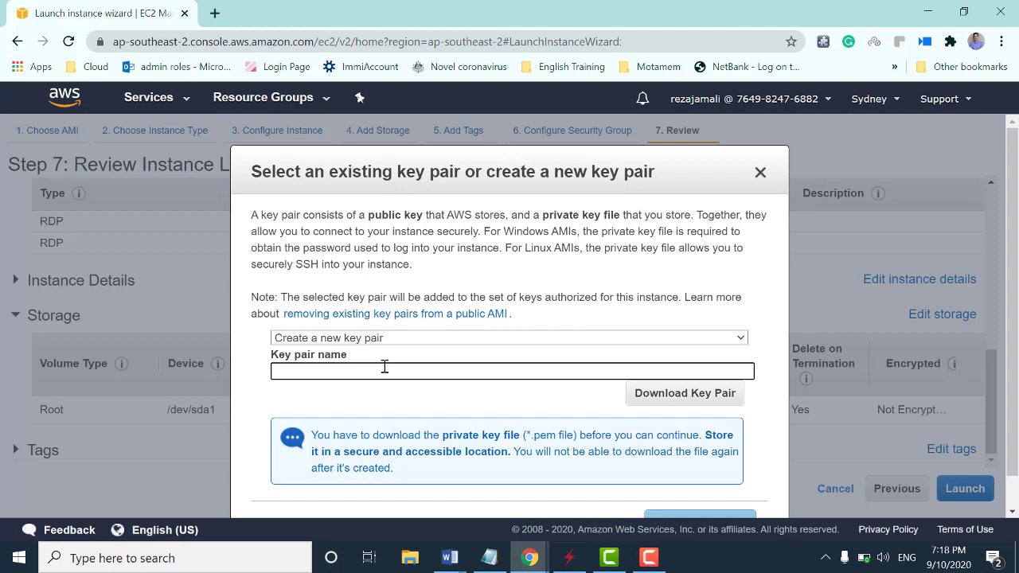
text(MyEc24Youtube)
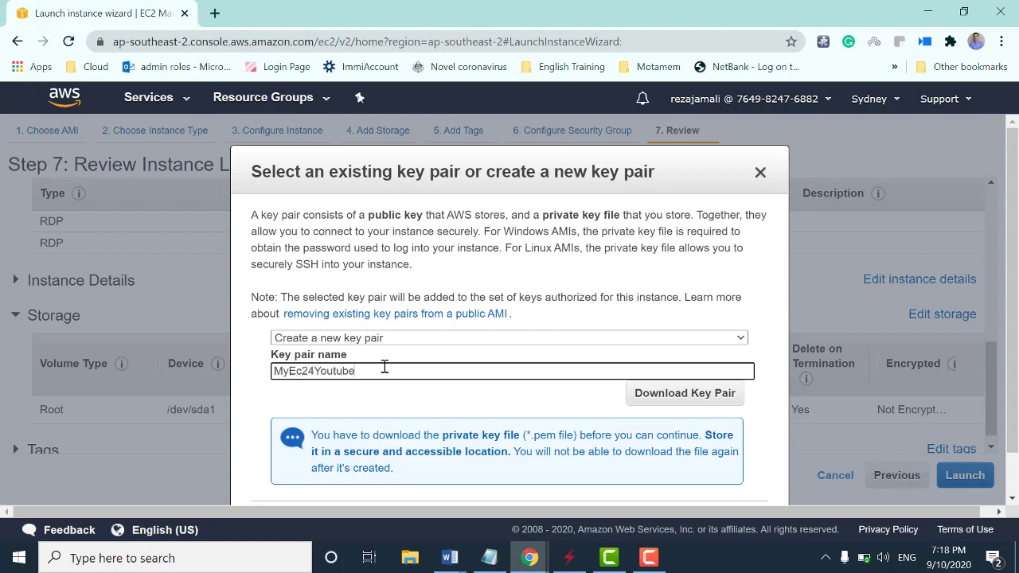
scroll(578, 348, down, 1)
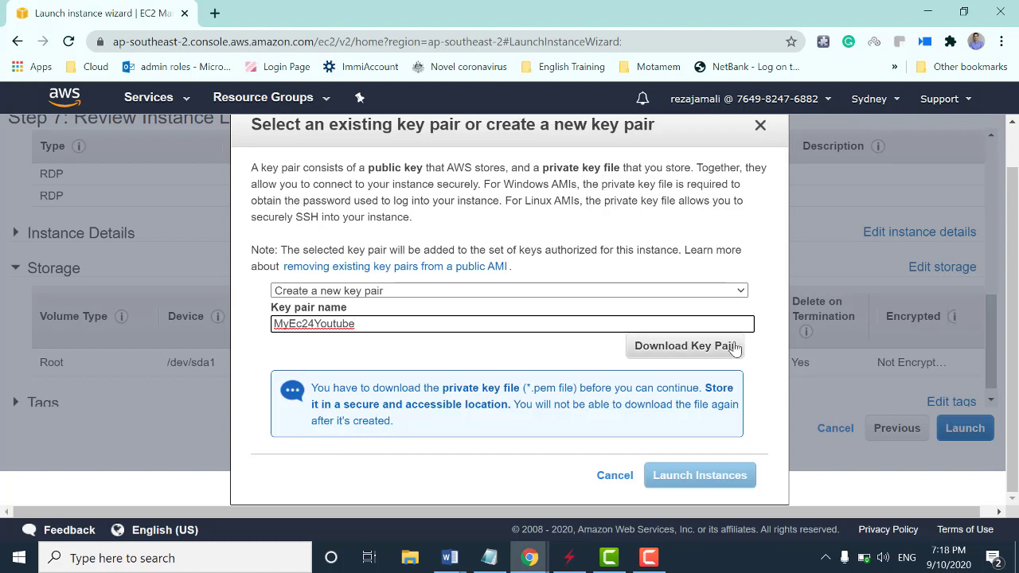
click(689, 351)
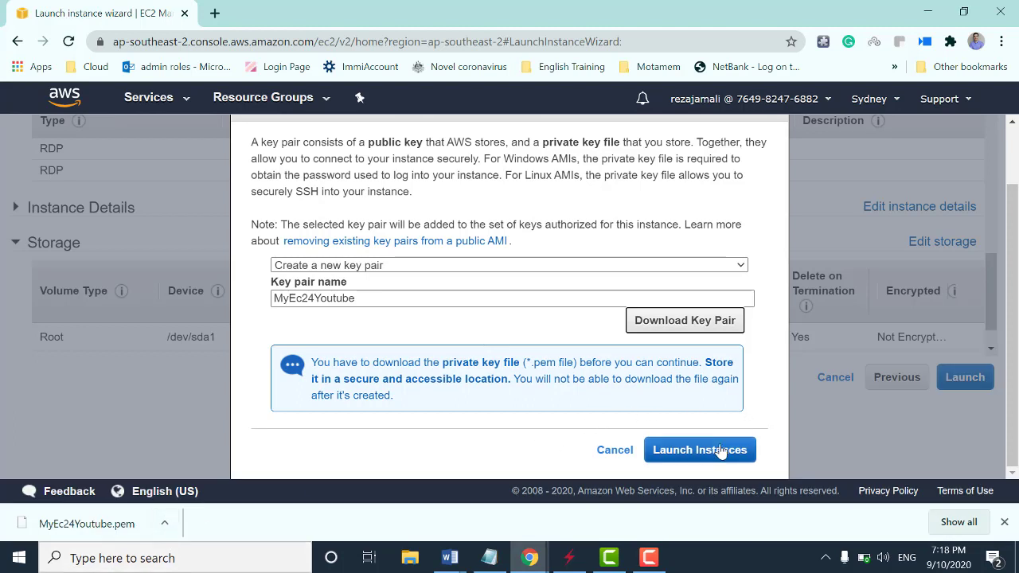
Step: Launch the instance with the new key pair and open the list of EC2 instances
click(707, 459)
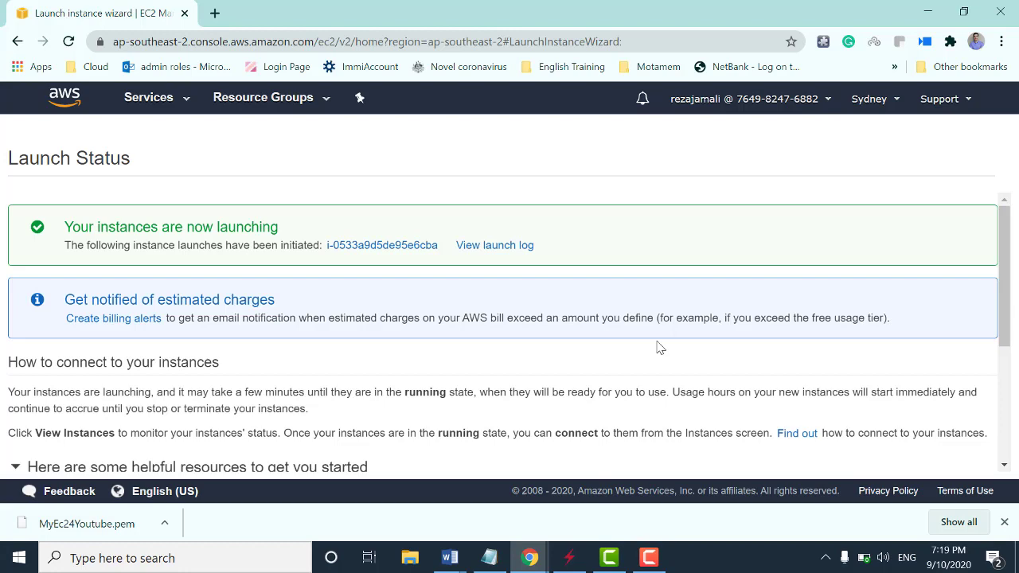
scroll(658, 348, down, 3)
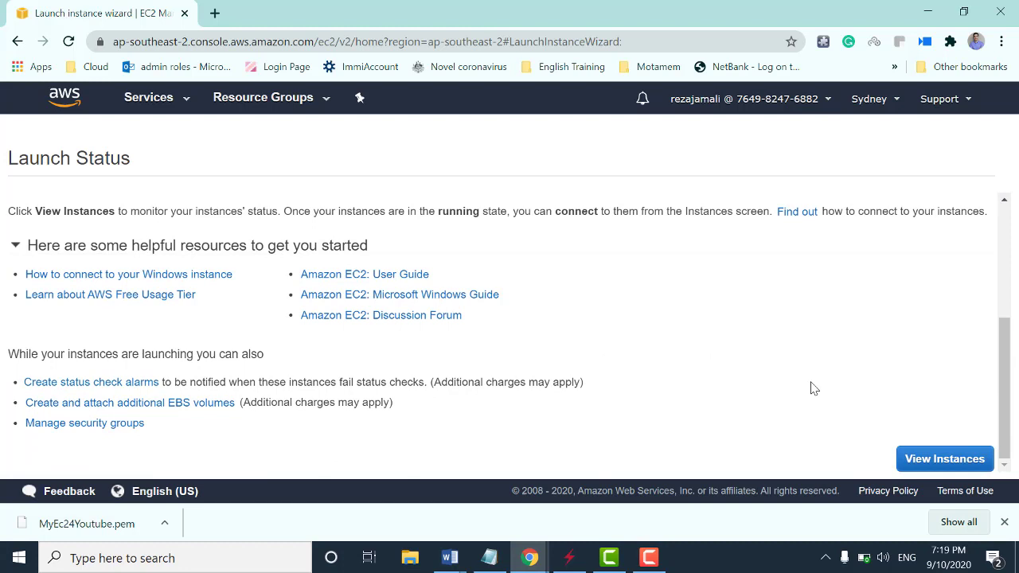
click(942, 460)
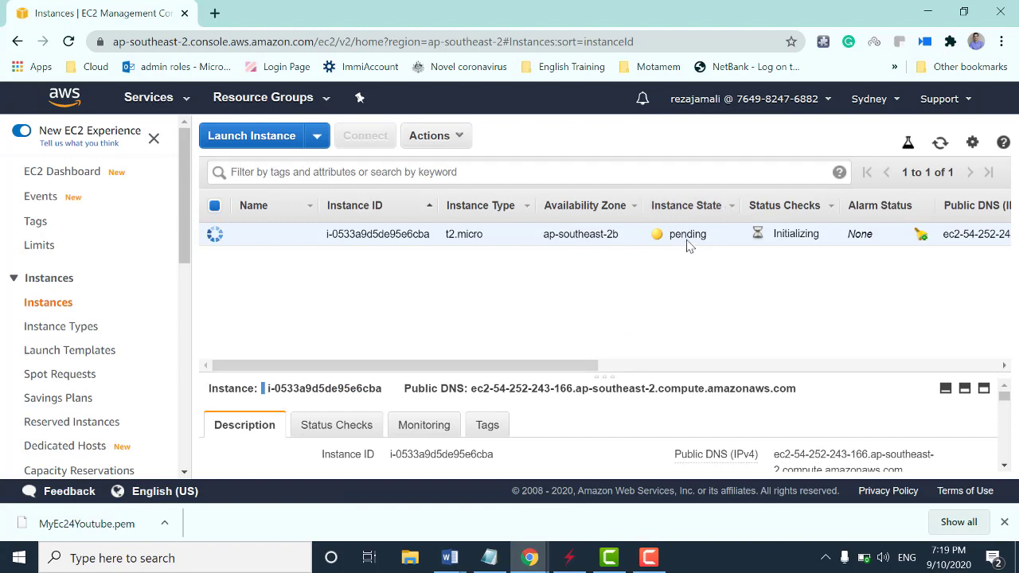
click(647, 561)
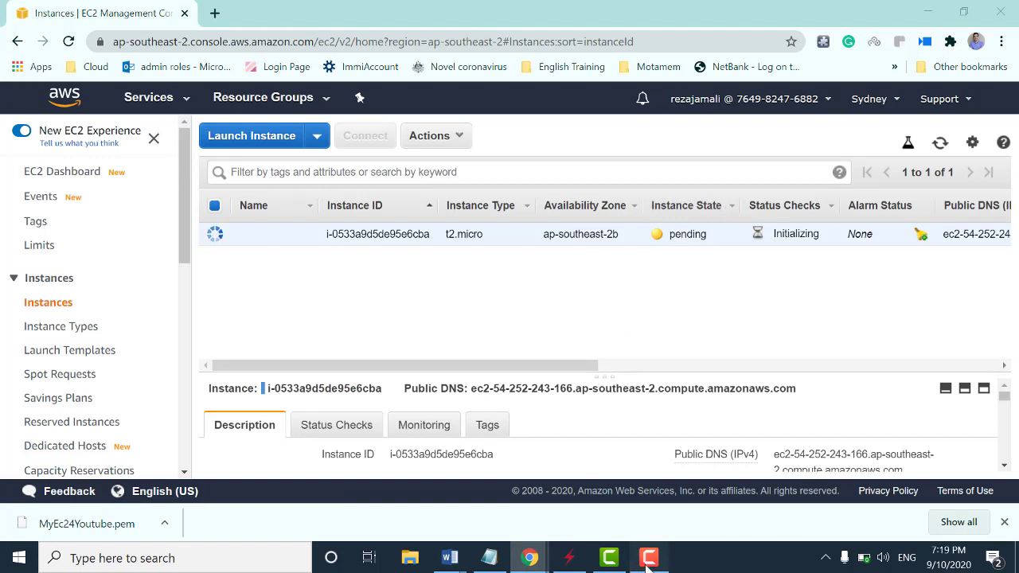
click(962, 501)
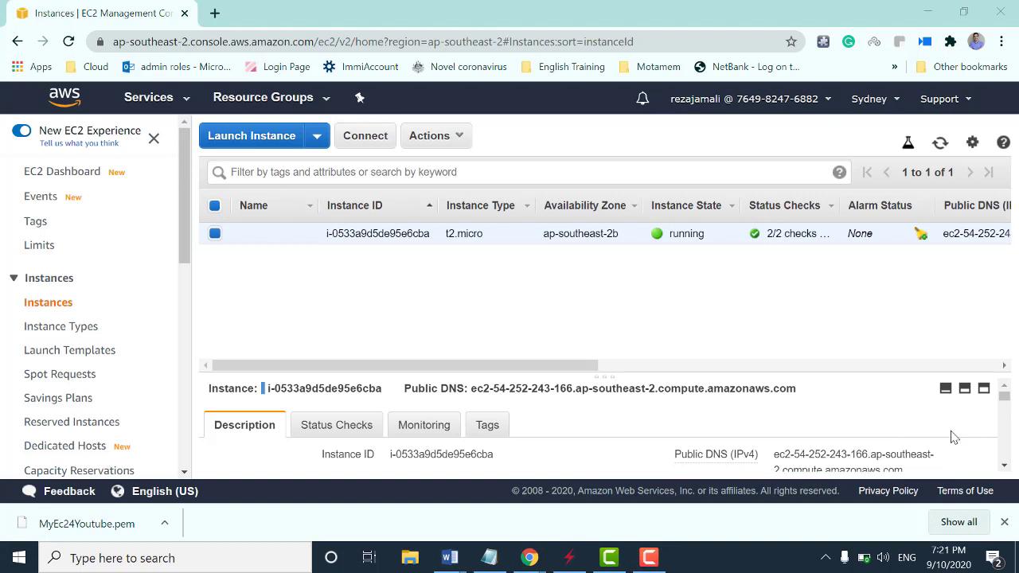
click(547, 279)
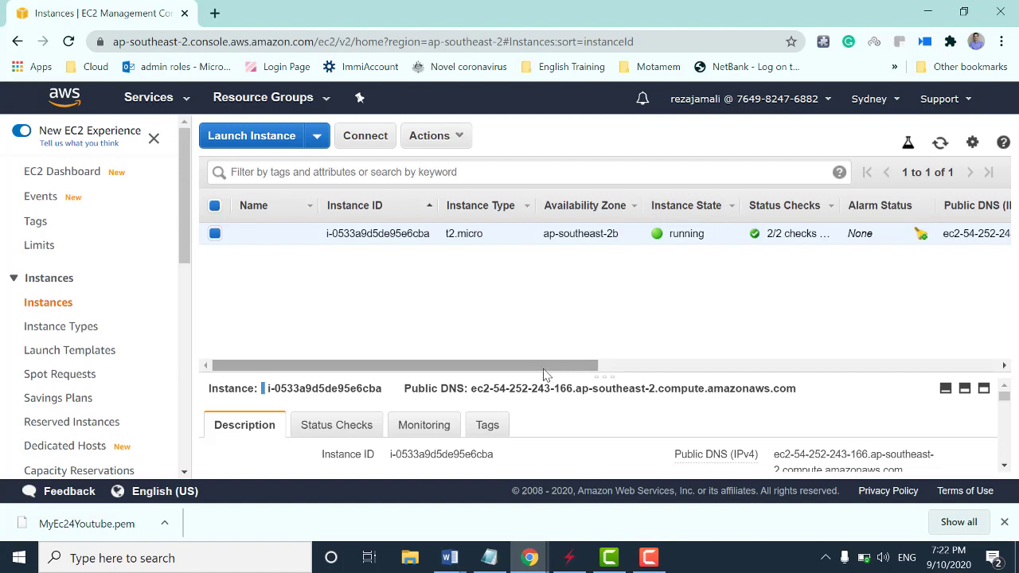
drag(546, 374, 514, 365)
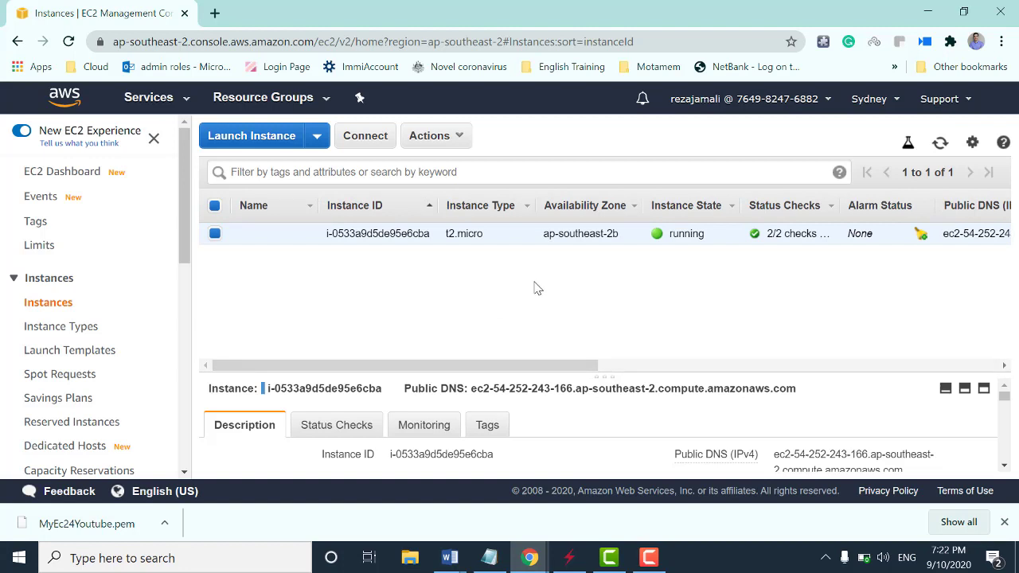
Step: Find the IPv4 Public IP in the running instance's description and copy it to the clipboard
scroll(637, 418, down, 3)
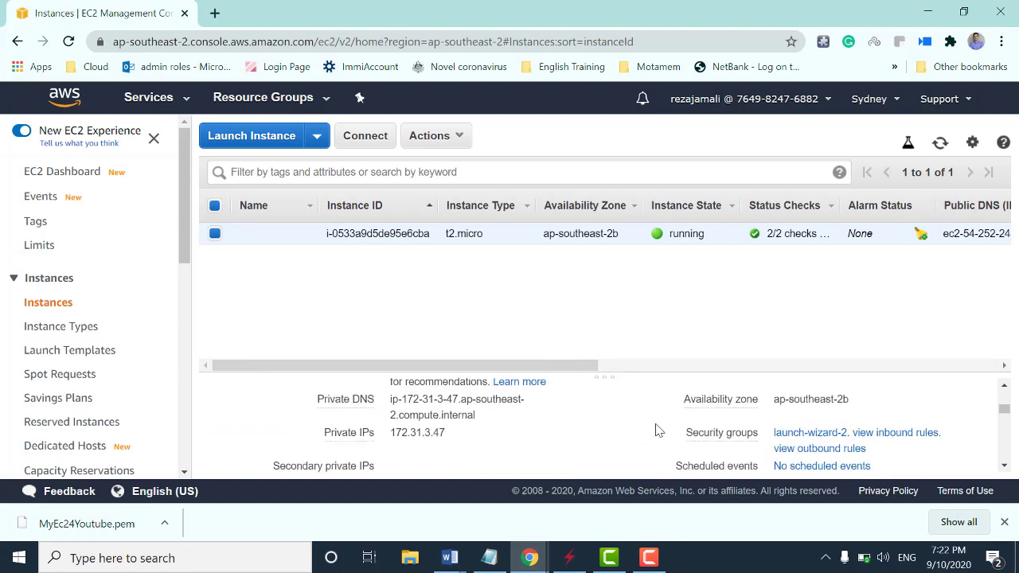
scroll(657, 430, up, 1)
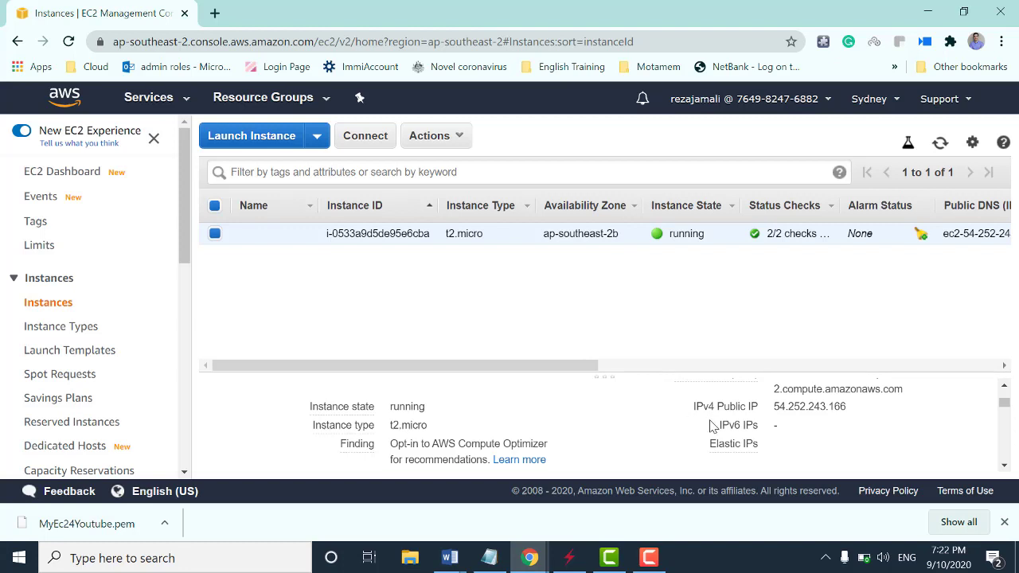
mouse_move(824, 409)
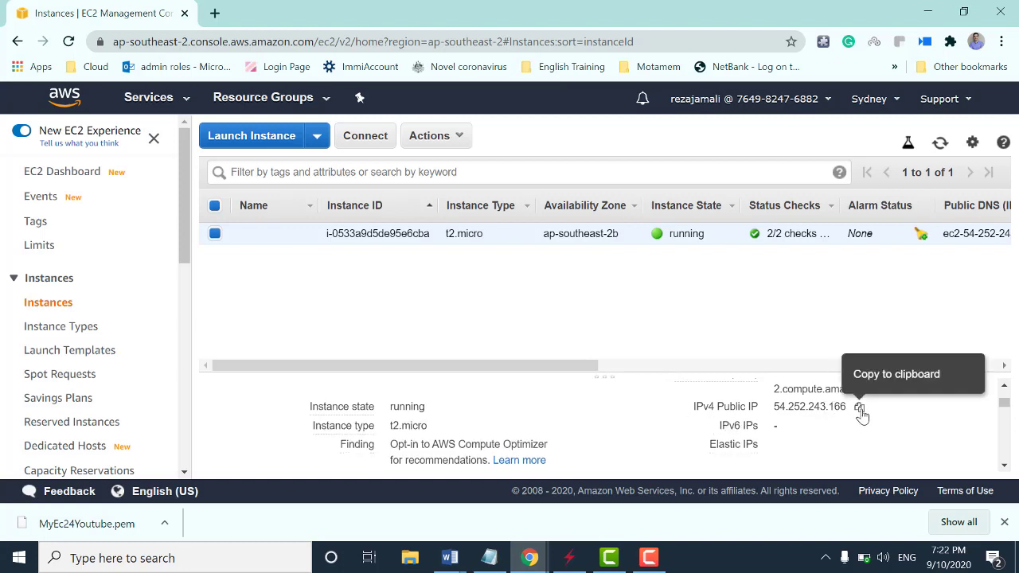
click(860, 409)
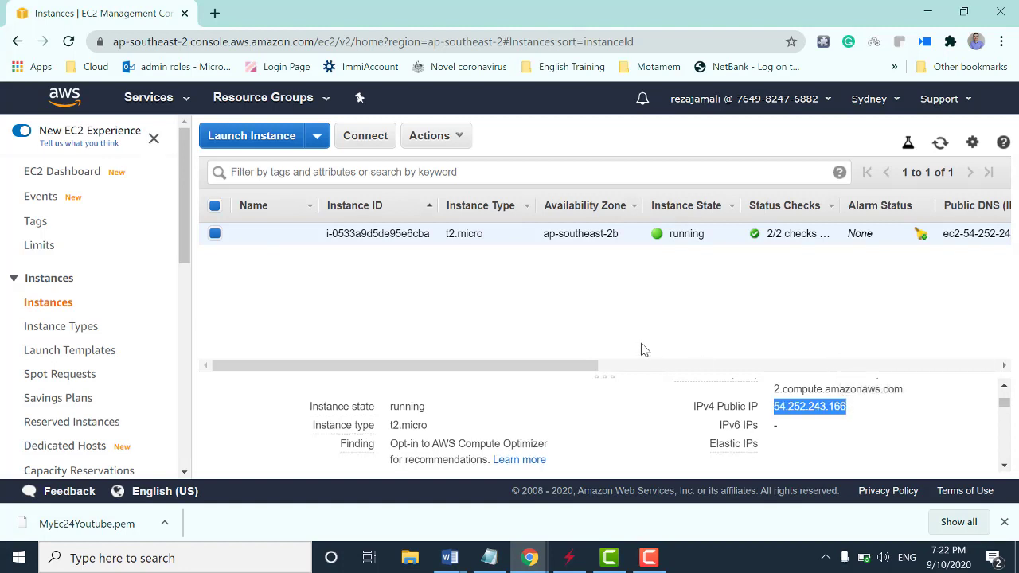
Step: Launch Remote Desktop Connection with mstsc and enter 54.252.243.166 as the computer to connect to
key(super+r)
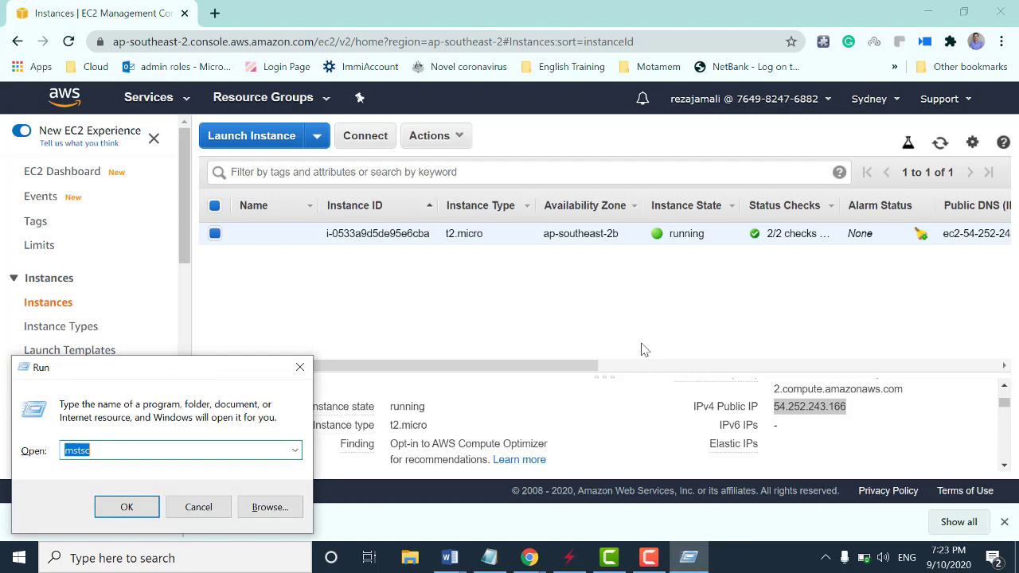
key(Return)
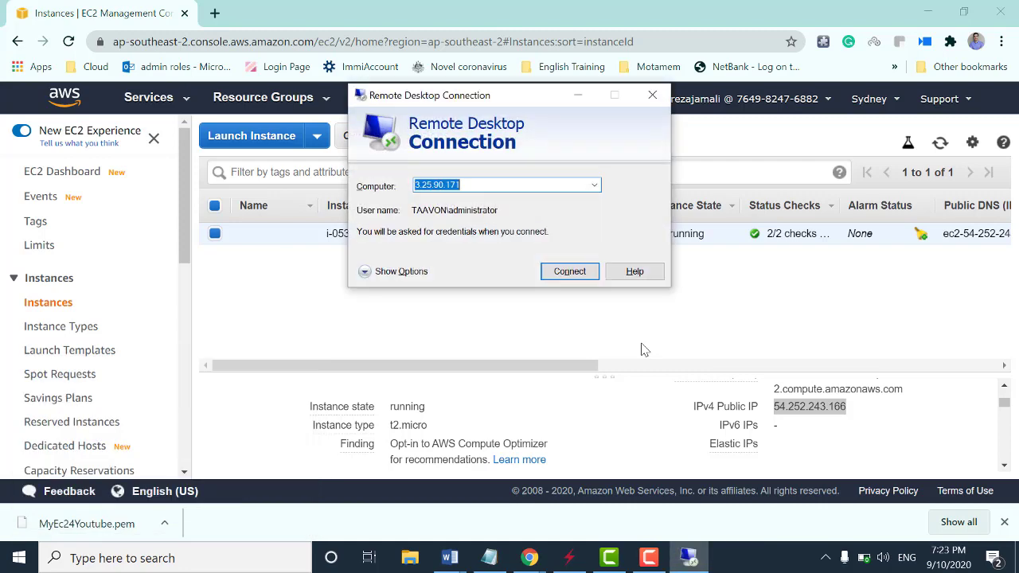
key(ctrl+v)
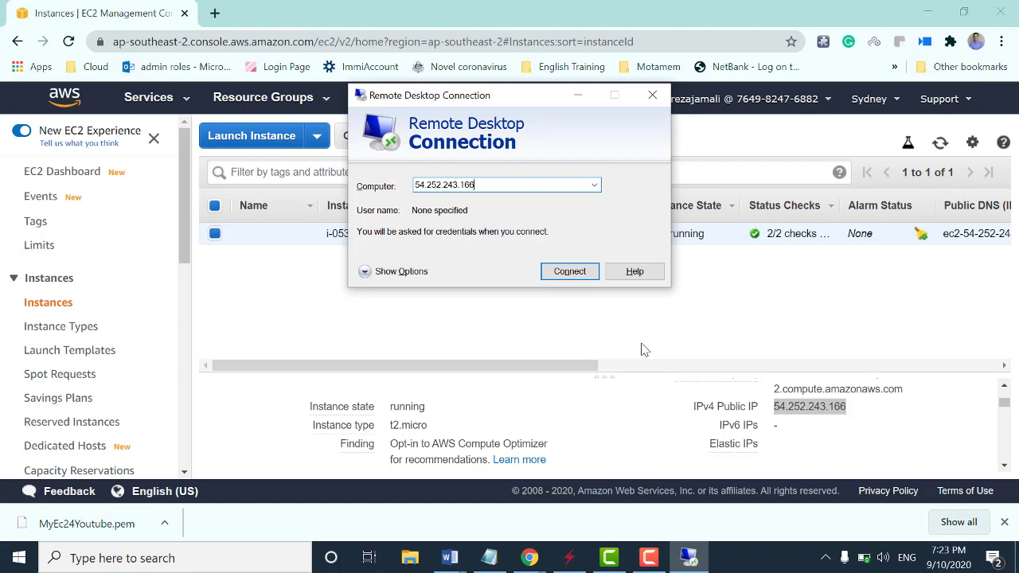
Step: Start retrieving the running instance's Windows administrator password and load MyEc24Youtube.pem as its key pair file
click(692, 273)
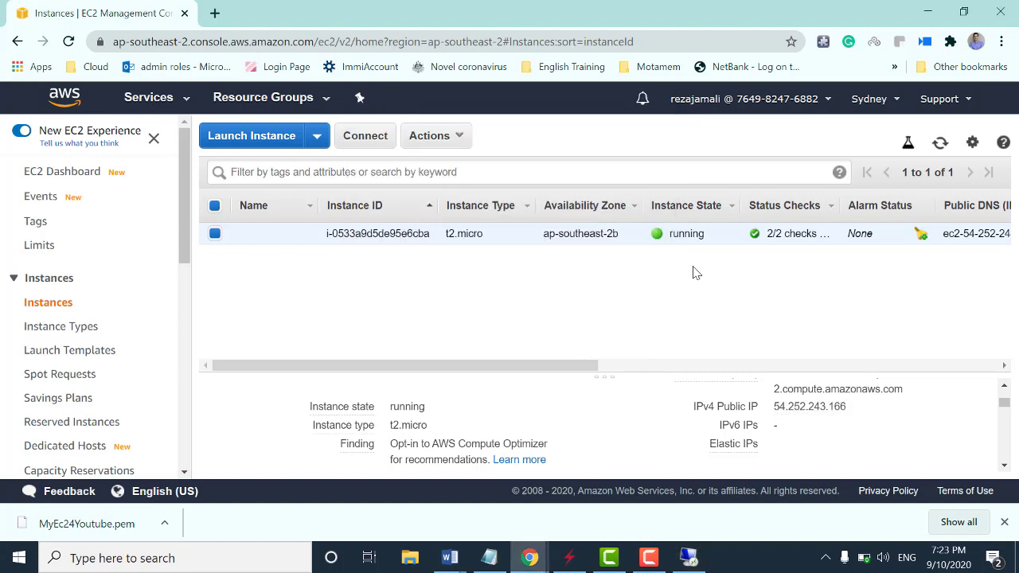
right_click(568, 238)
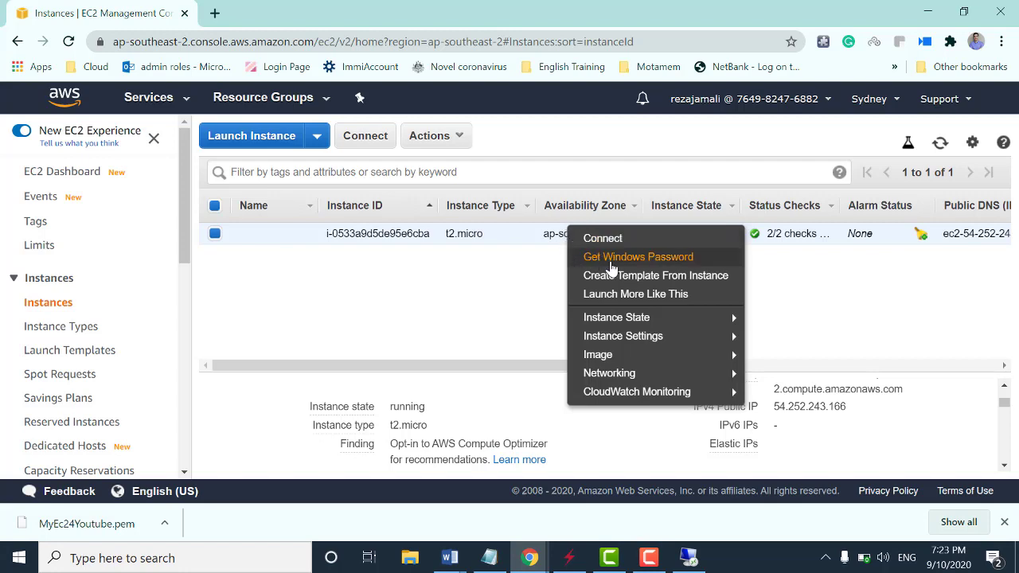
click(673, 263)
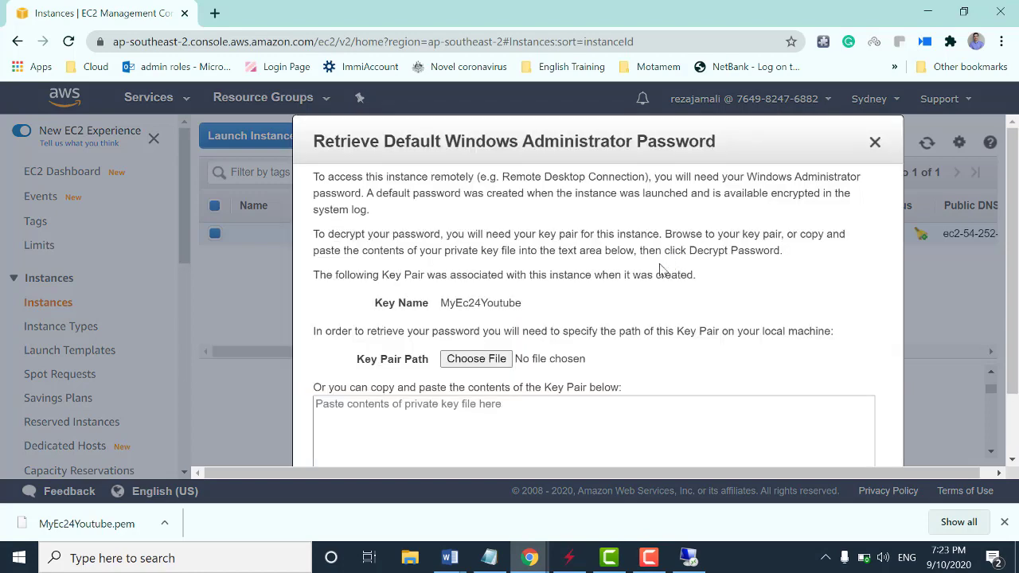
scroll(533, 288, down, 1)
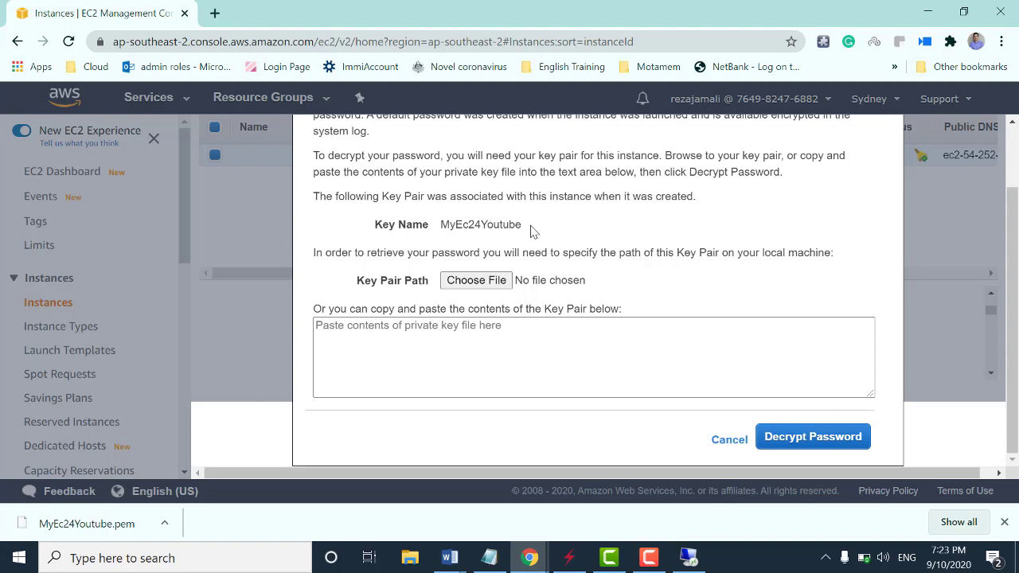
click(478, 280)
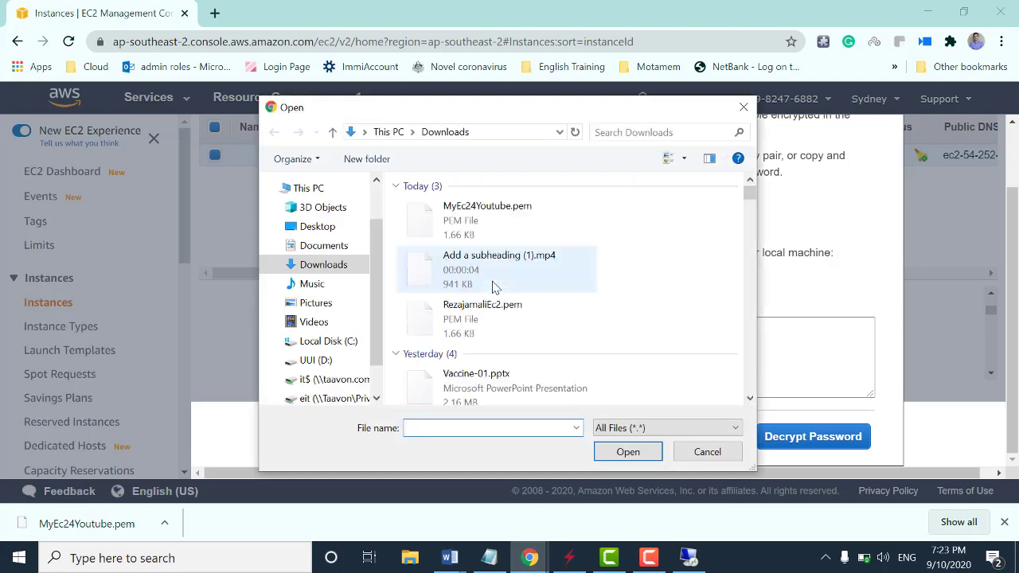
double_click(481, 229)
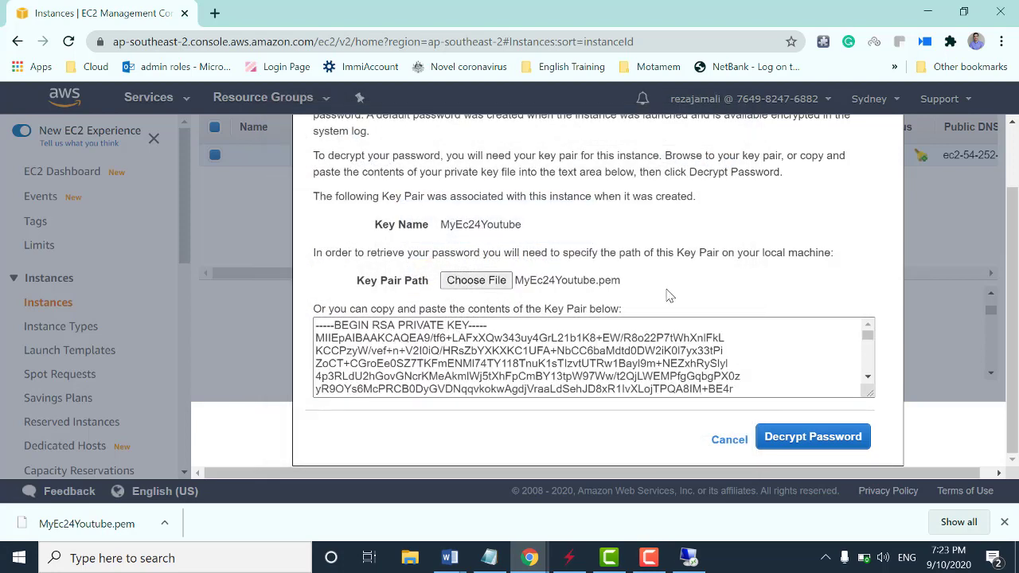
Step: Decrypt the instance's default administrator password and copy it to the clipboard
scroll(757, 371, down, 2)
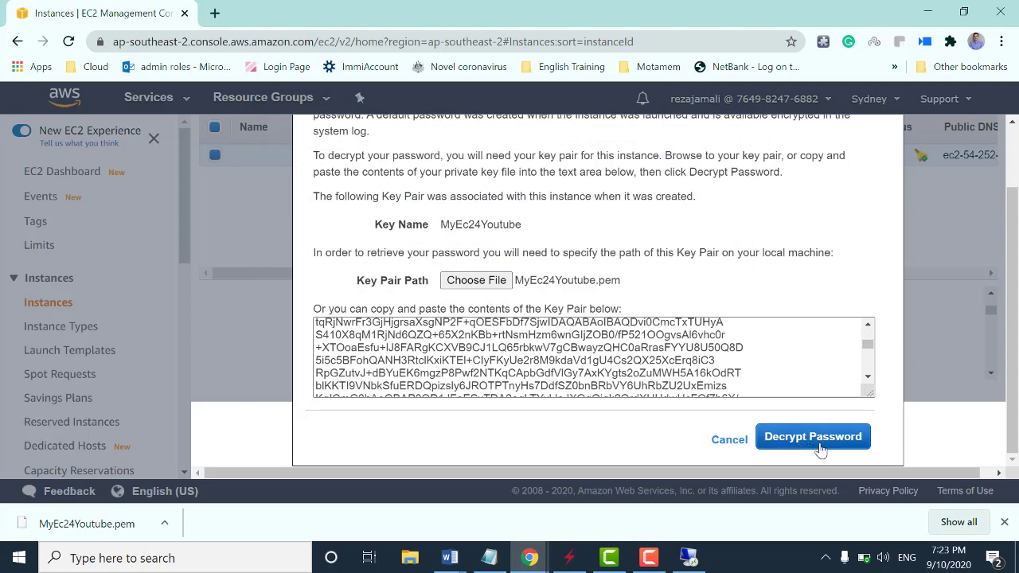
click(819, 446)
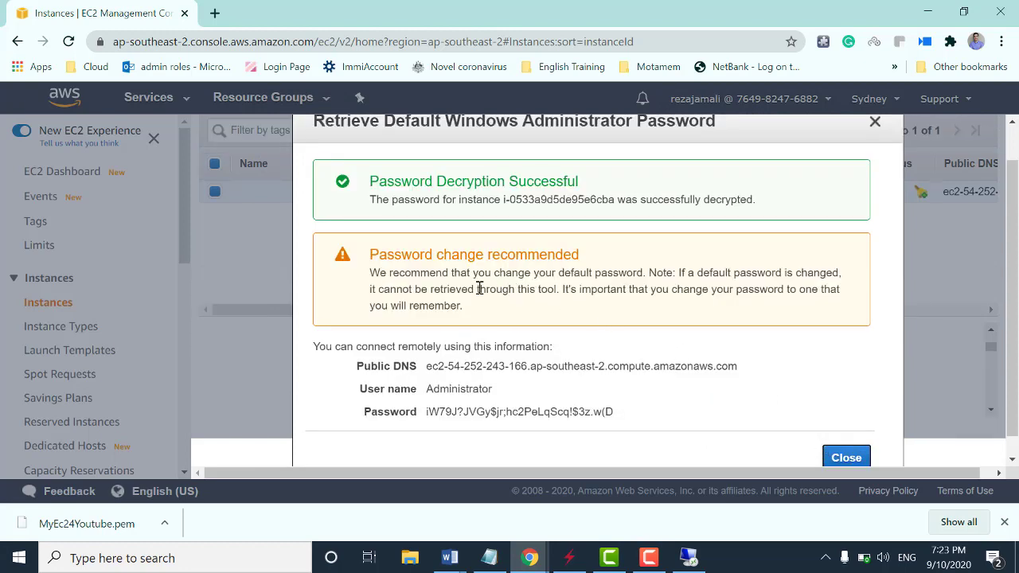
scroll(480, 289, down, 1)
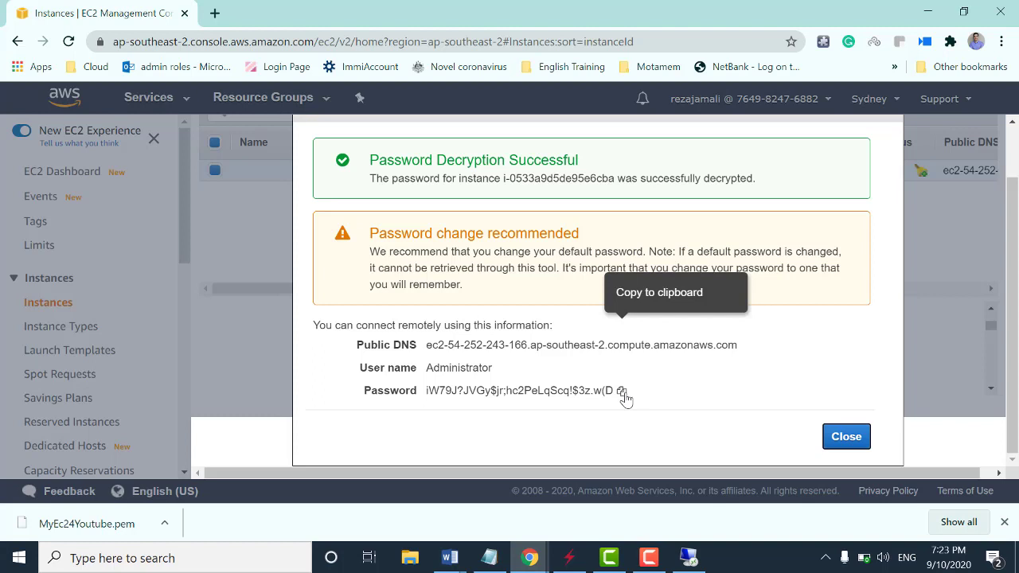
click(622, 391)
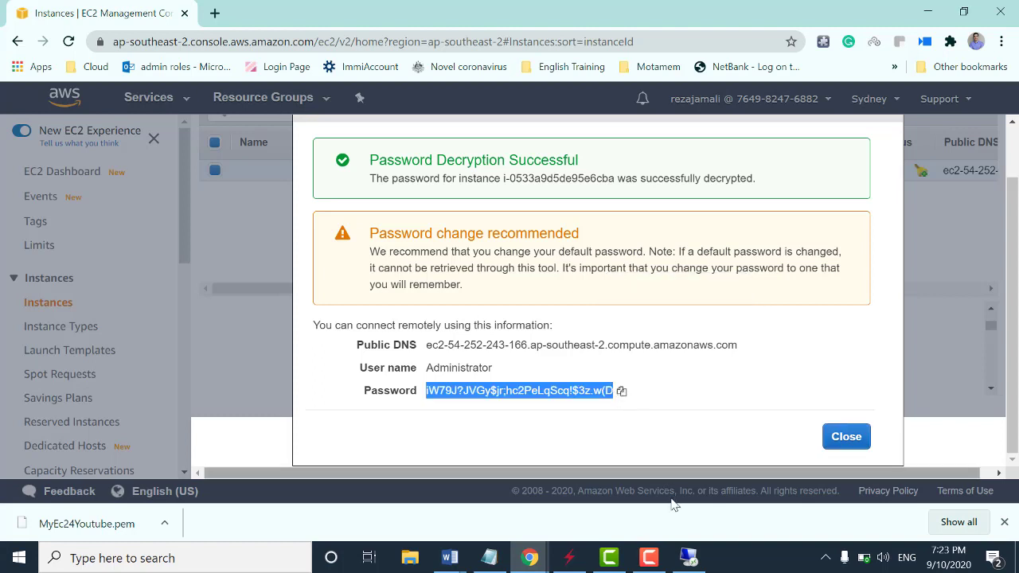
Step: Switch to Remote Desktop Connection, connect to 54.252.243.166, and choose to sign in with a different account
click(689, 558)
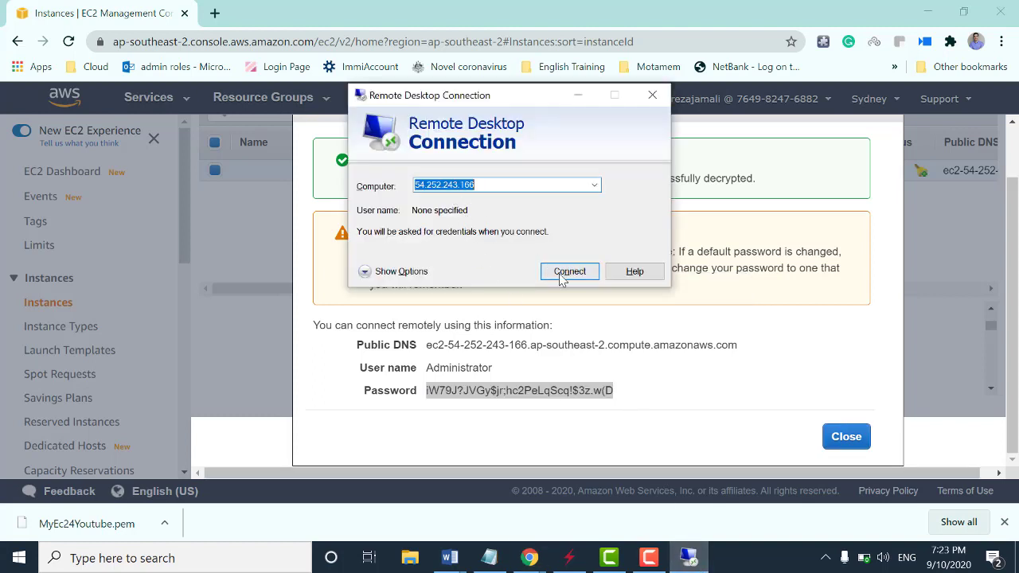
click(476, 185)
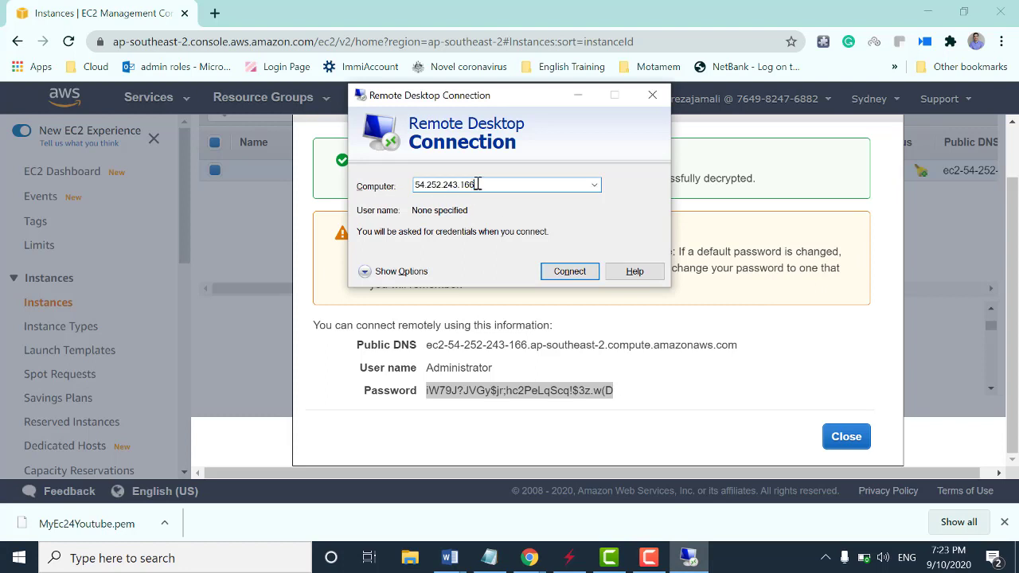
click(576, 275)
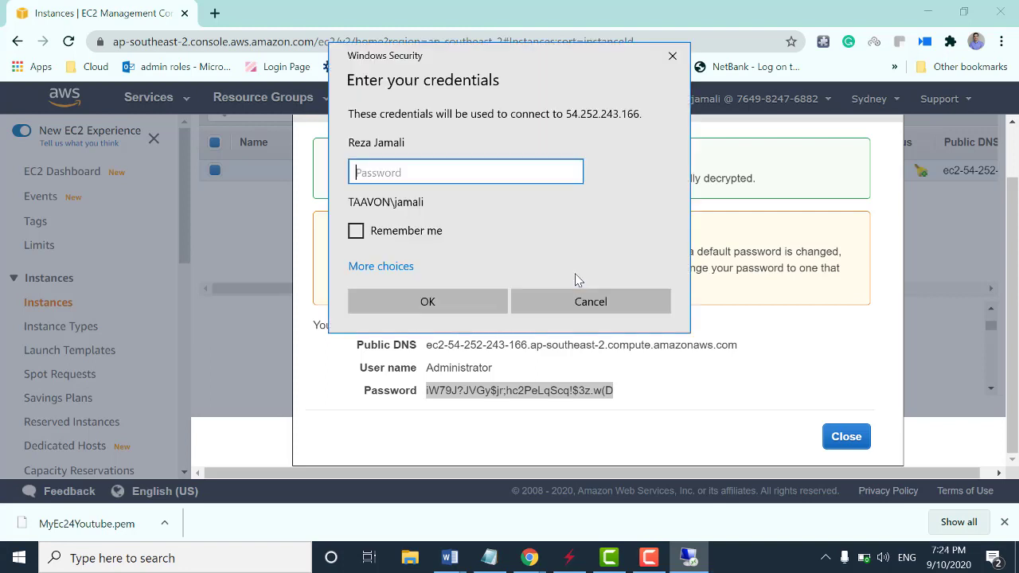
click(395, 267)
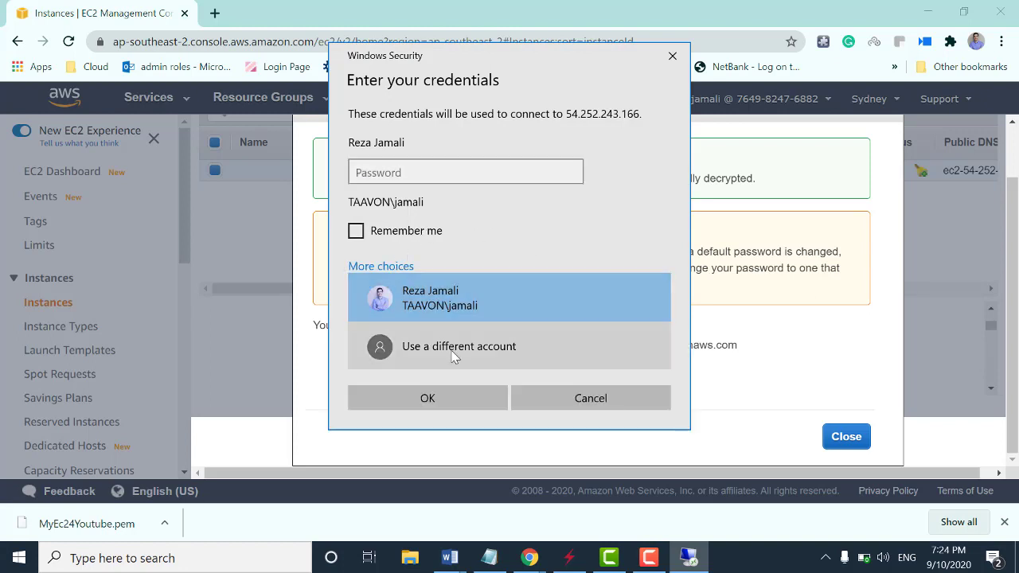
click(452, 352)
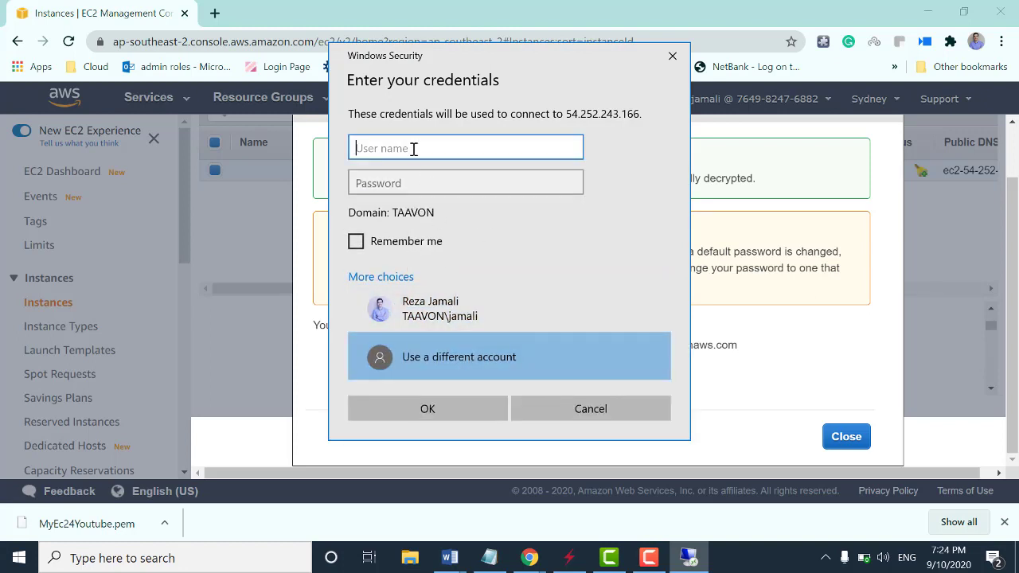
Step: Enter administrator as the user name, paste the decrypted account password, and submit the credentials
text(administrator)
key(Tab)
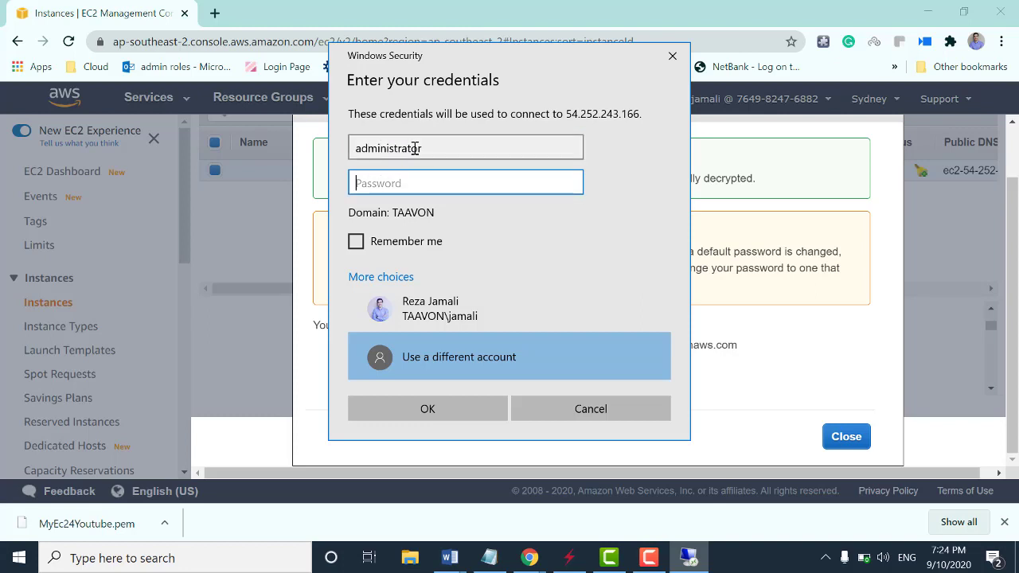
key(ctrl+v)
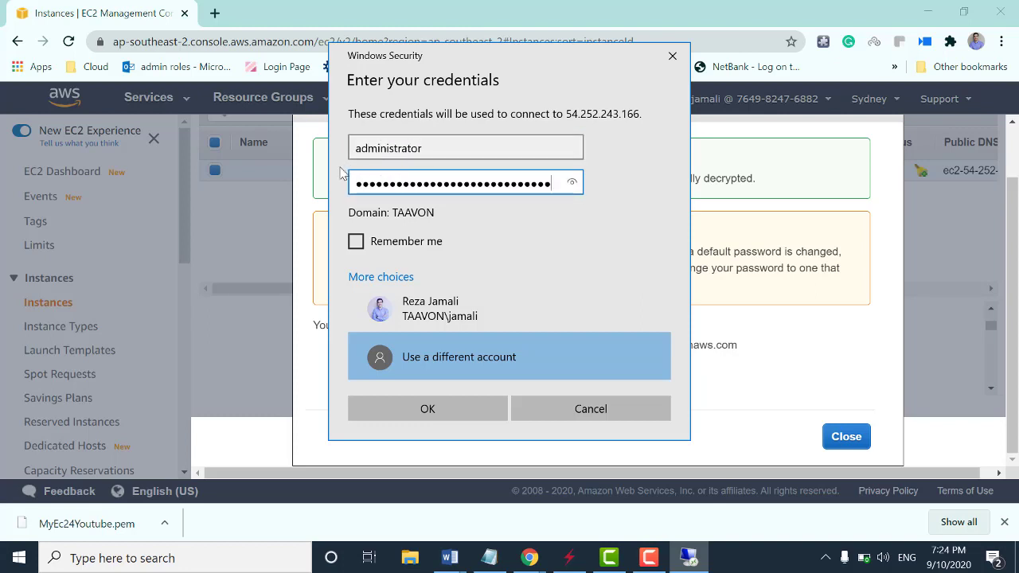
click(444, 416)
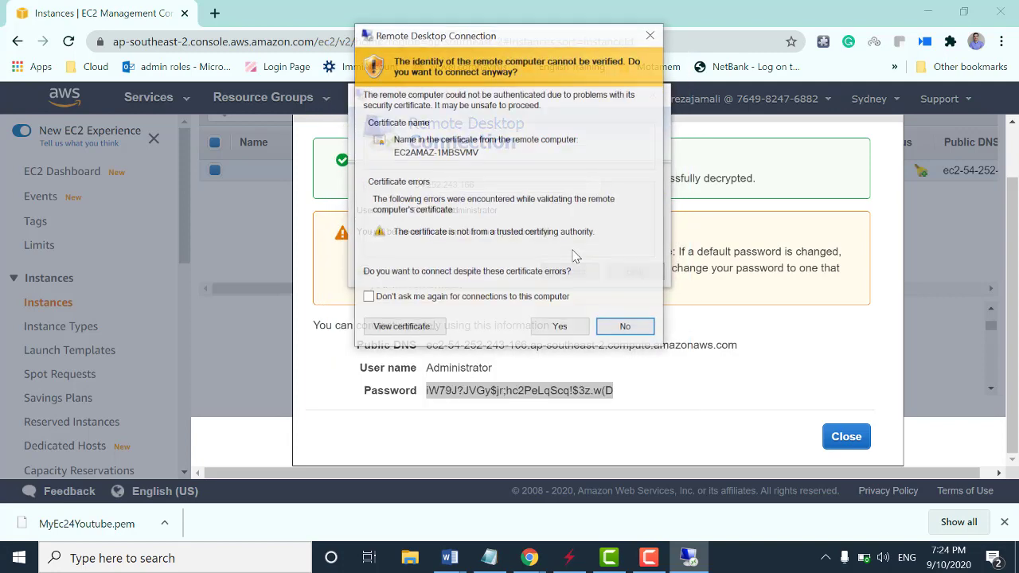
Step: Accept the remote computer's certificate without being asked again, and allow the server to be discoverable on Network 2
click(406, 296)
click(561, 328)
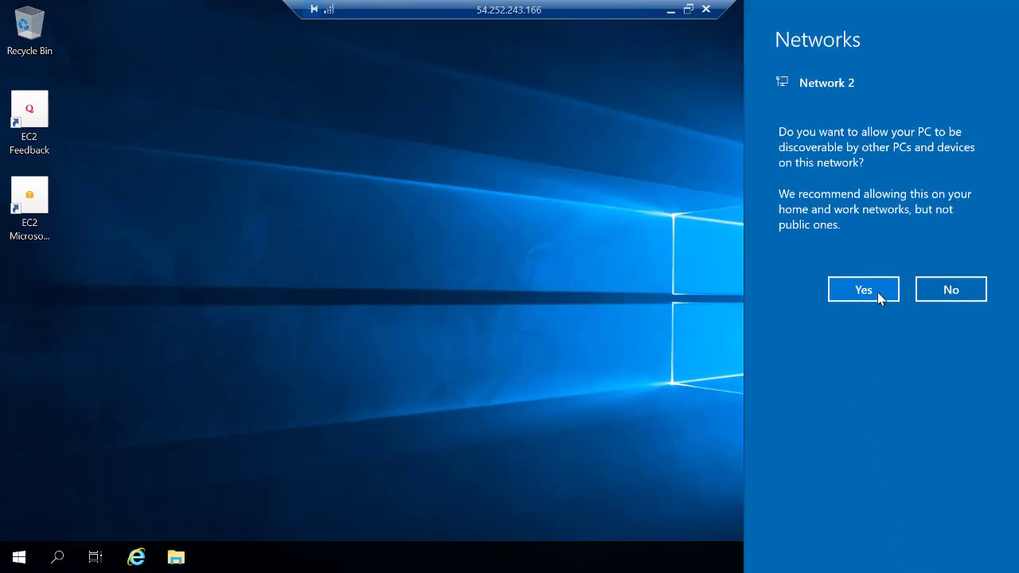
click(879, 298)
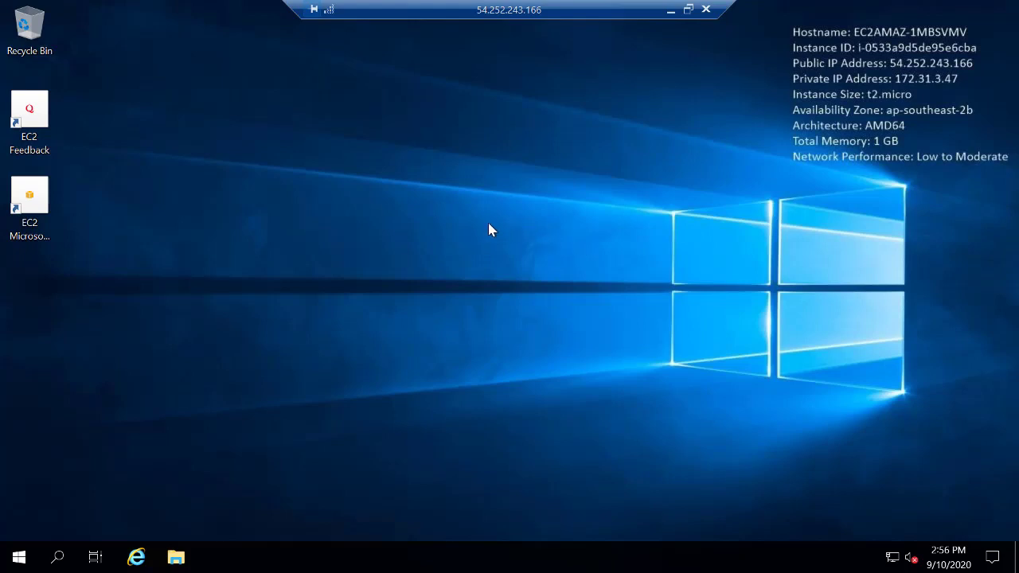
Step: Minimize the remote session to return to the EC2 console and close the retrieved password dialog
click(670, 10)
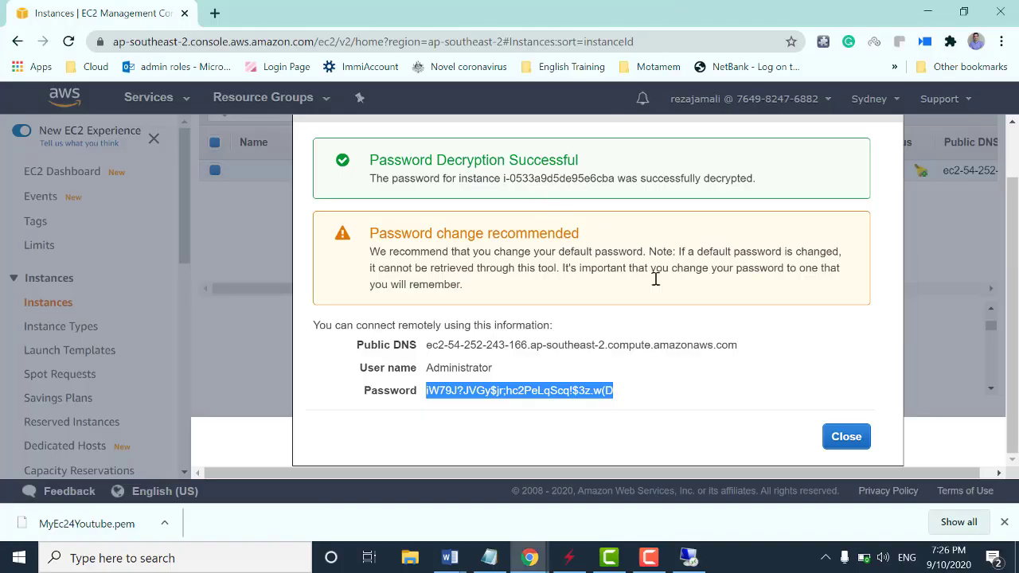
click(846, 437)
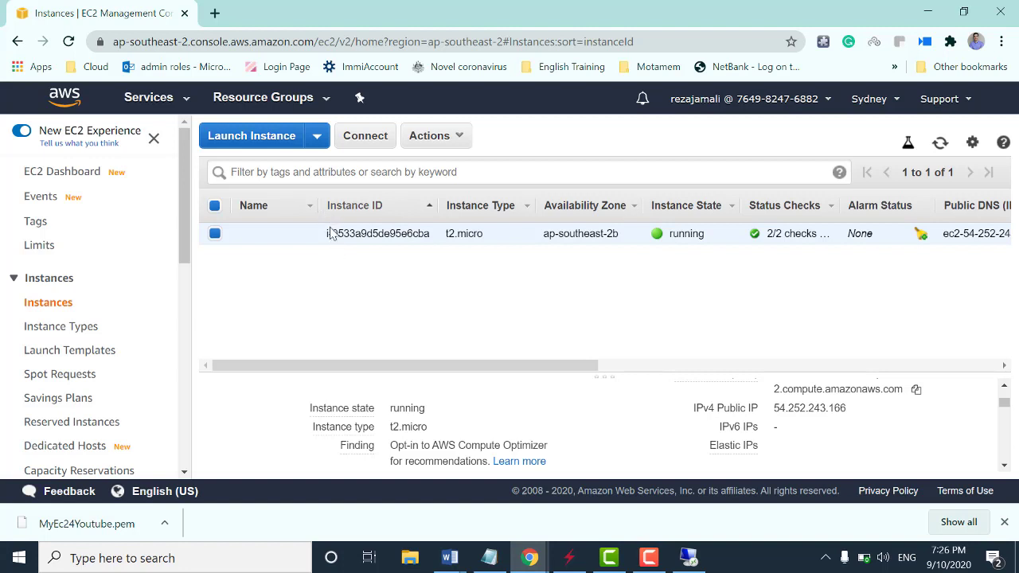
Step: Select the running instance and examine its Instance State options, such as Stop, Reboot and Terminate, without applying any
click(219, 236)
click(220, 238)
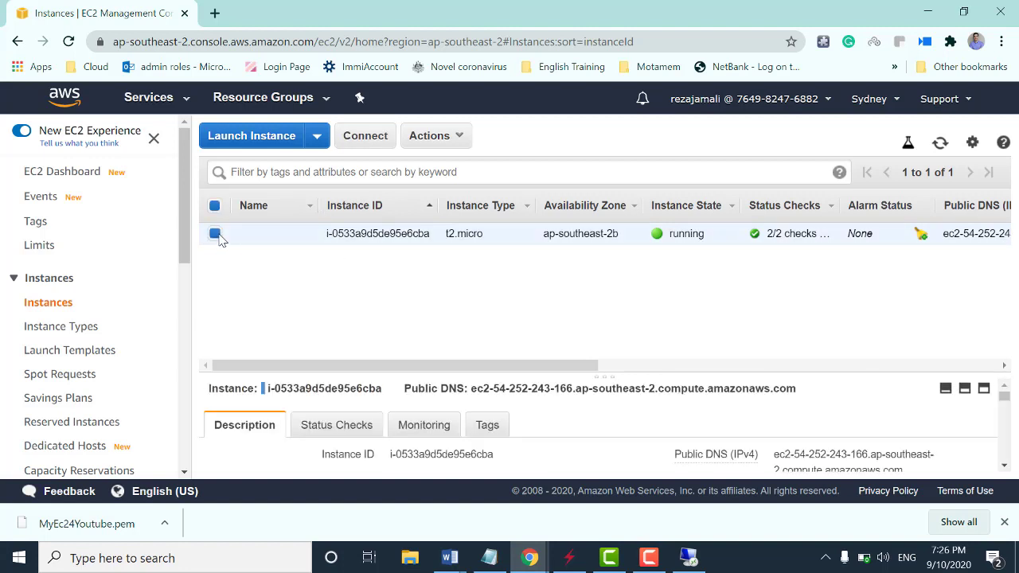
click(226, 237)
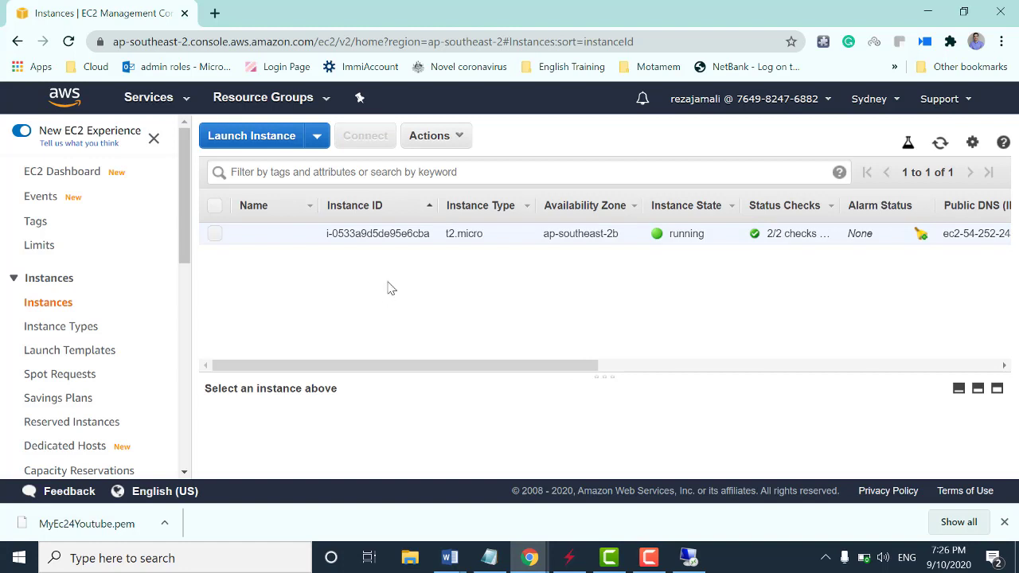
click(216, 235)
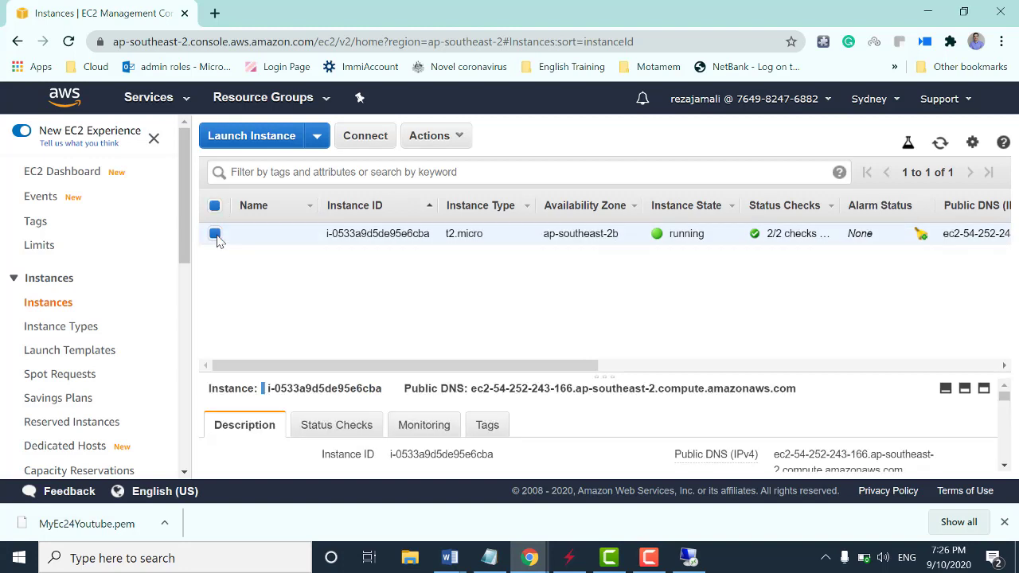
click(457, 137)
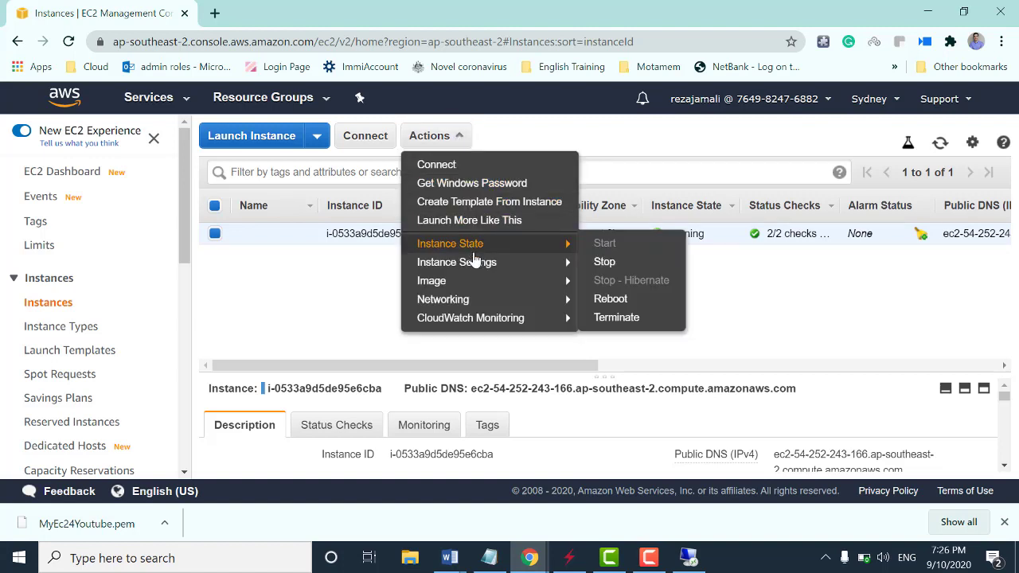
mouse_move(478, 246)
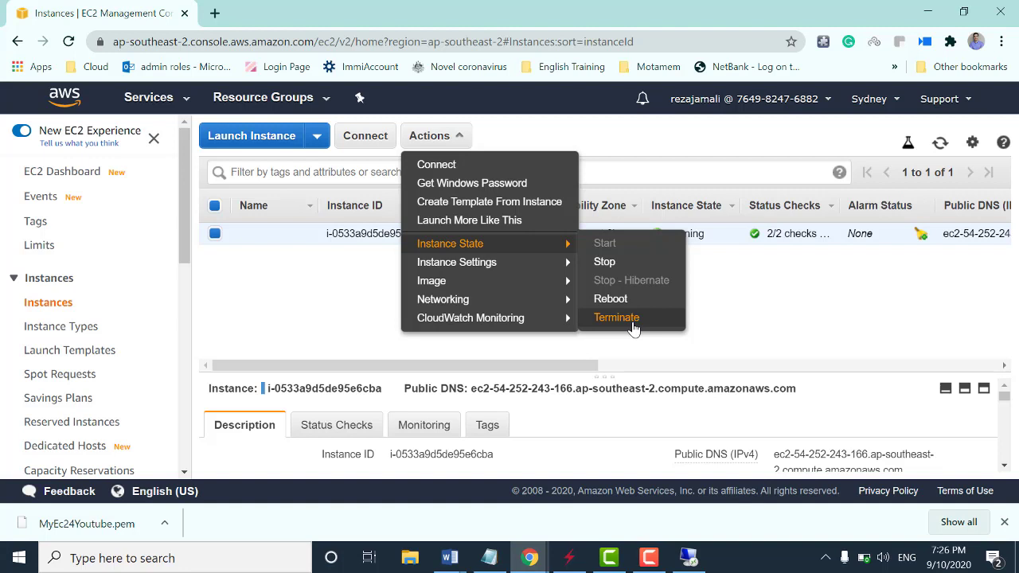
click(627, 355)
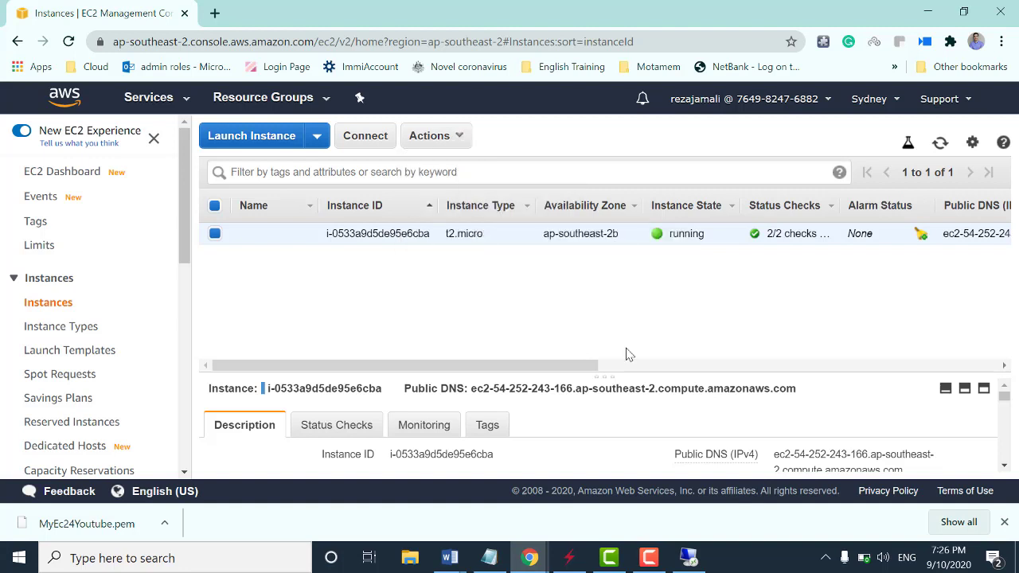